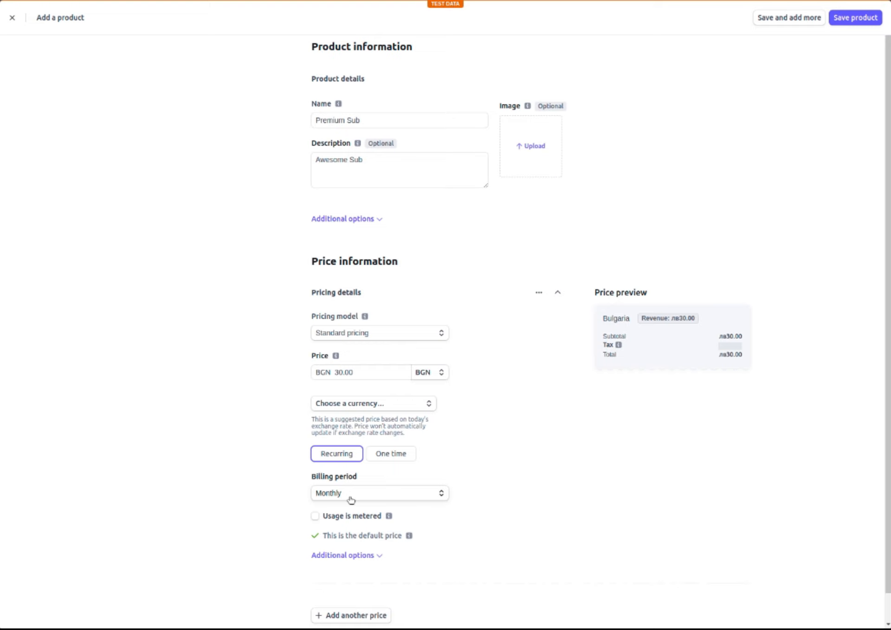
# Set the Premium Sub product's billing period to Yearly, and close the new product form without saving
pyautogui.click(352, 500)
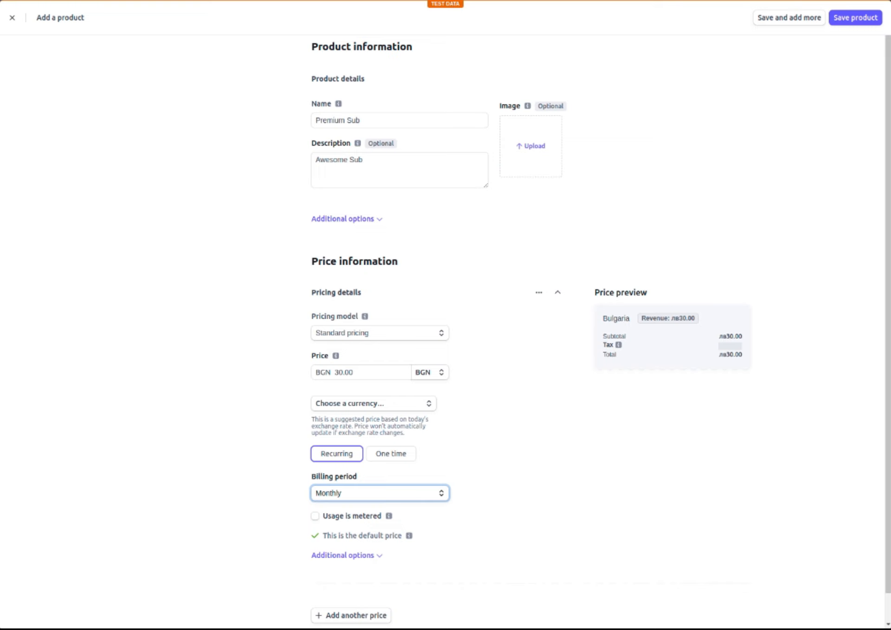
pyautogui.click(403, 527)
pyautogui.click(204, 492)
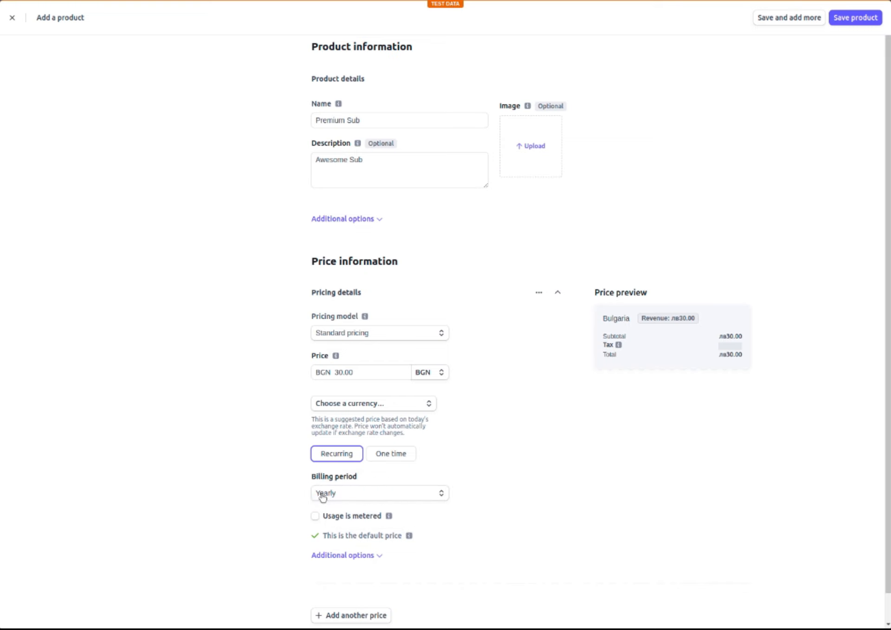
pyautogui.scroll(-1, 482, 522)
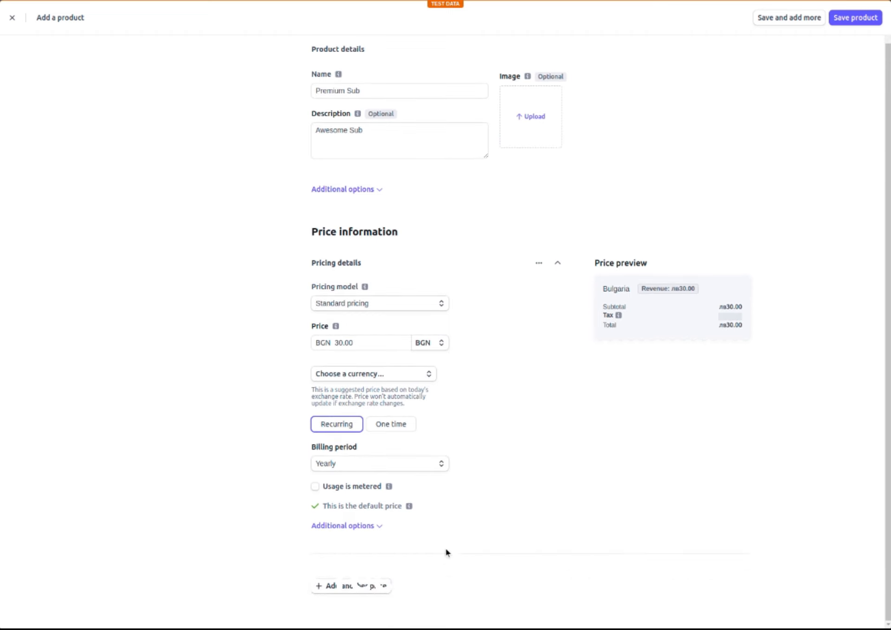
pyautogui.scroll(1, 480, 483)
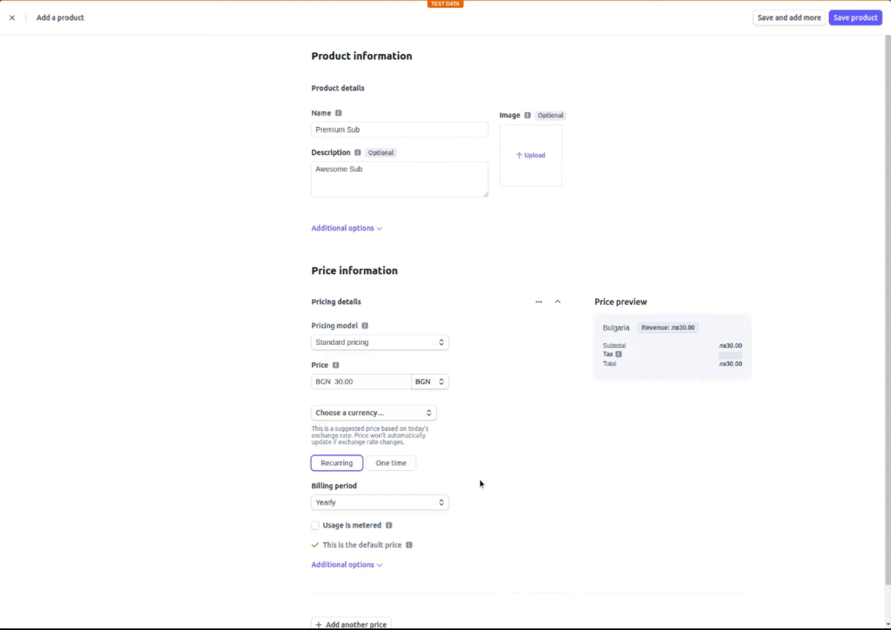
pyautogui.click(12, 19)
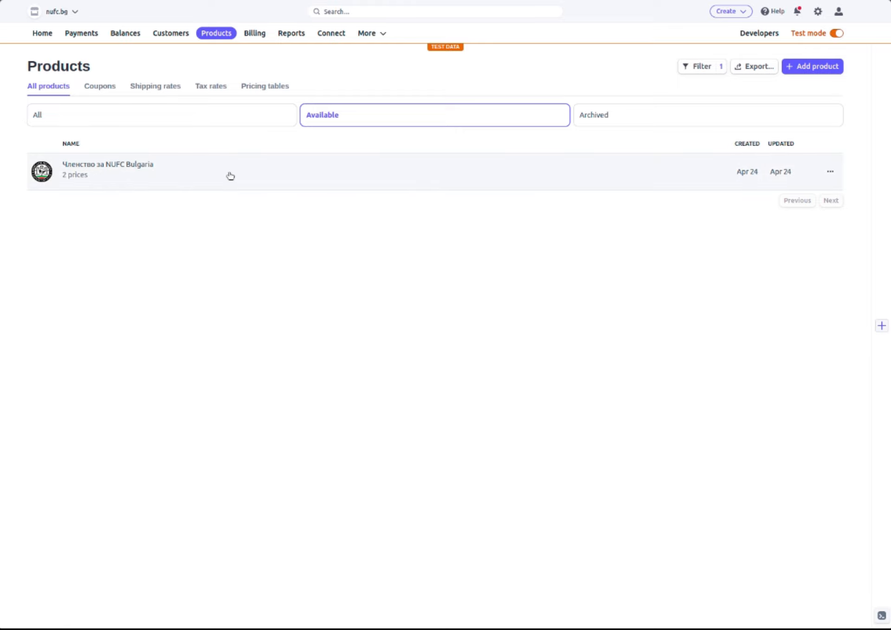
# Open the Членство за NUFC Bulgaria product and copy the API ID of its default лв30.00 BGN yearly price
pyautogui.click(230, 175)
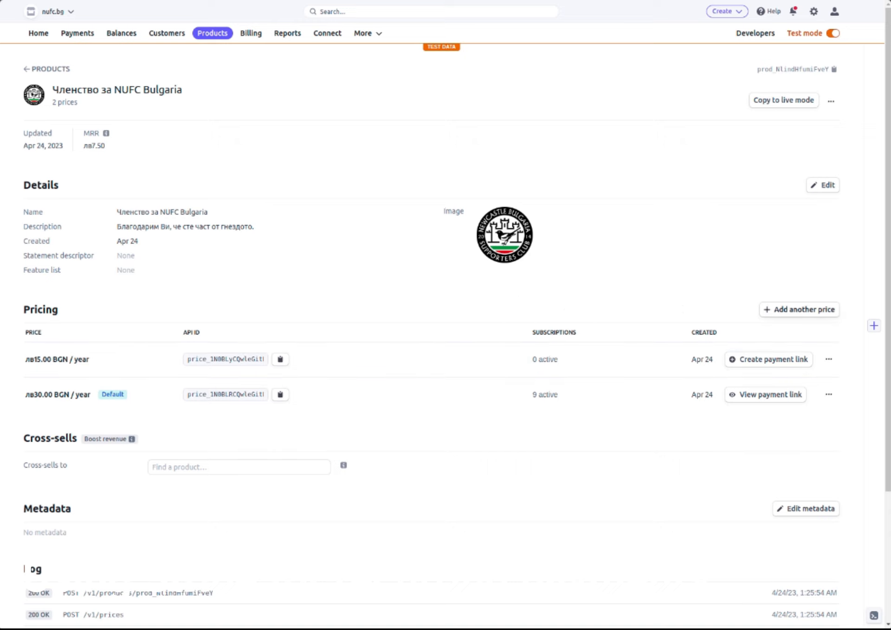
pyautogui.click(782, 311)
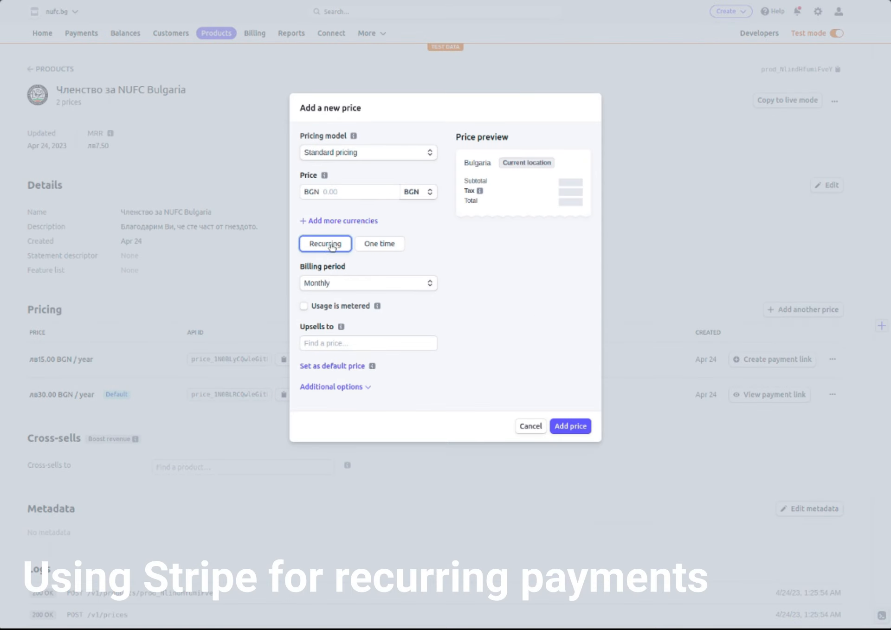
pyautogui.click(526, 432)
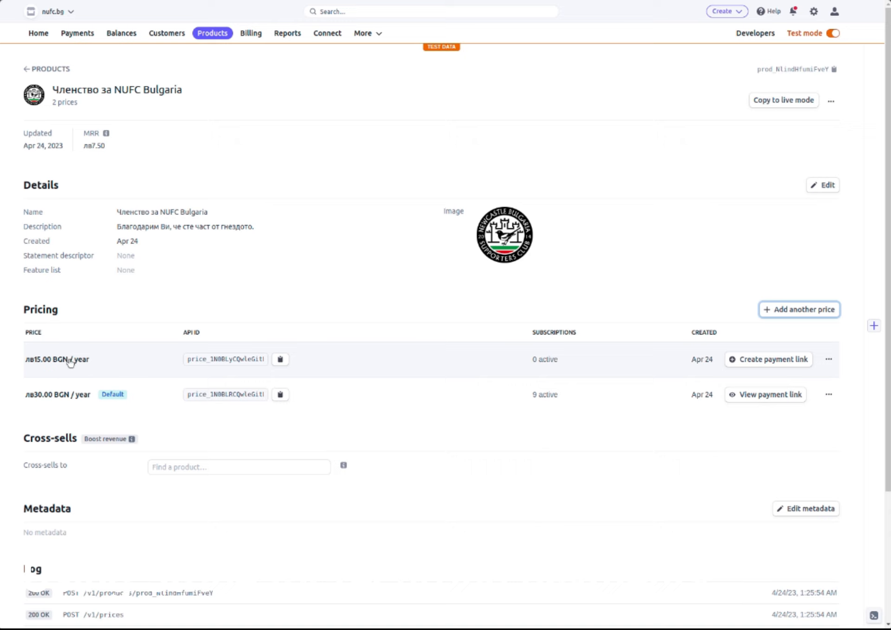
pyautogui.click(280, 395)
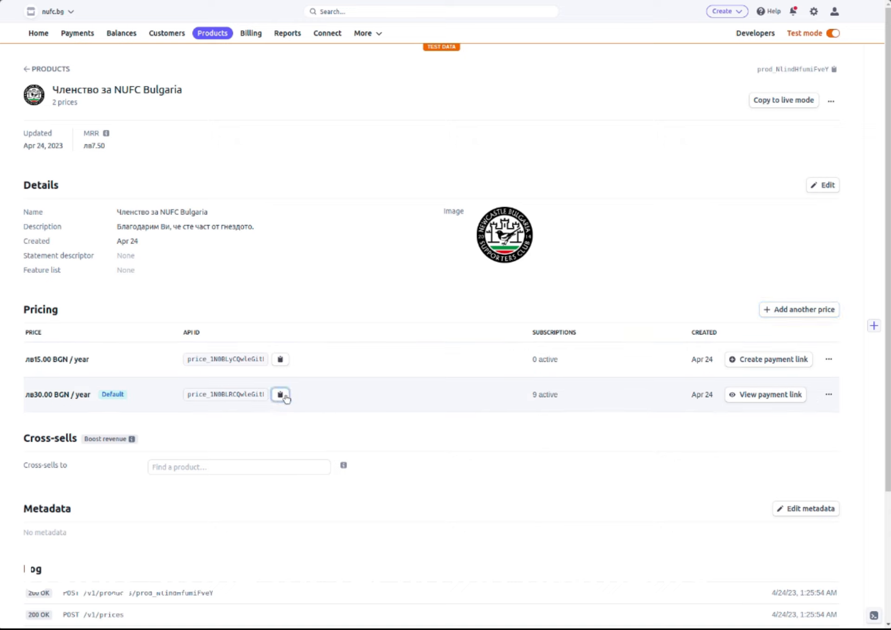
pyautogui.click(281, 395)
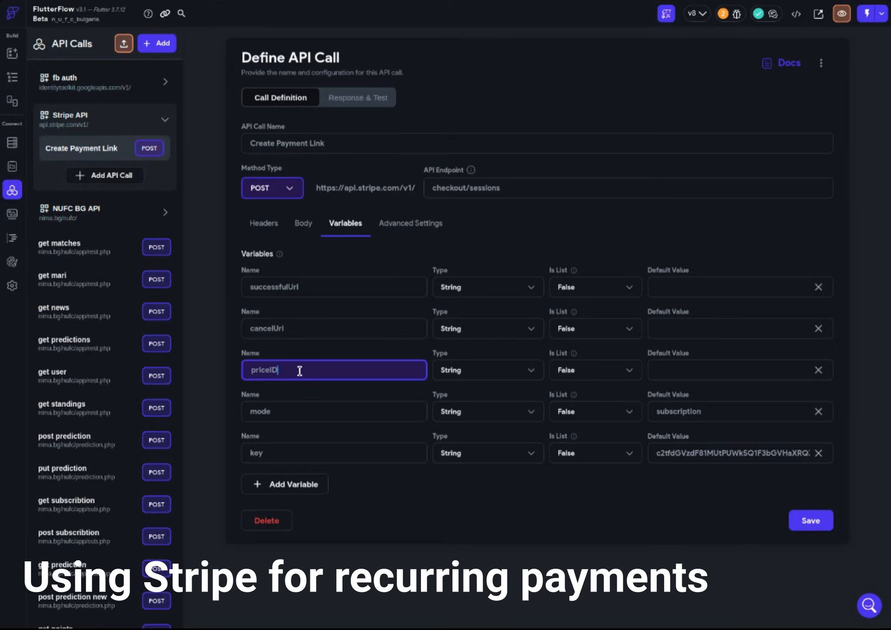
# In FlutterFlow, examine the priceID, key and mode variables of the Create Payment Link API call
pyautogui.moveTo(299, 371); pyautogui.dragTo(249, 370)
pyautogui.click(307, 373)
pyautogui.doubleClick(262, 370)
pyautogui.click(302, 371)
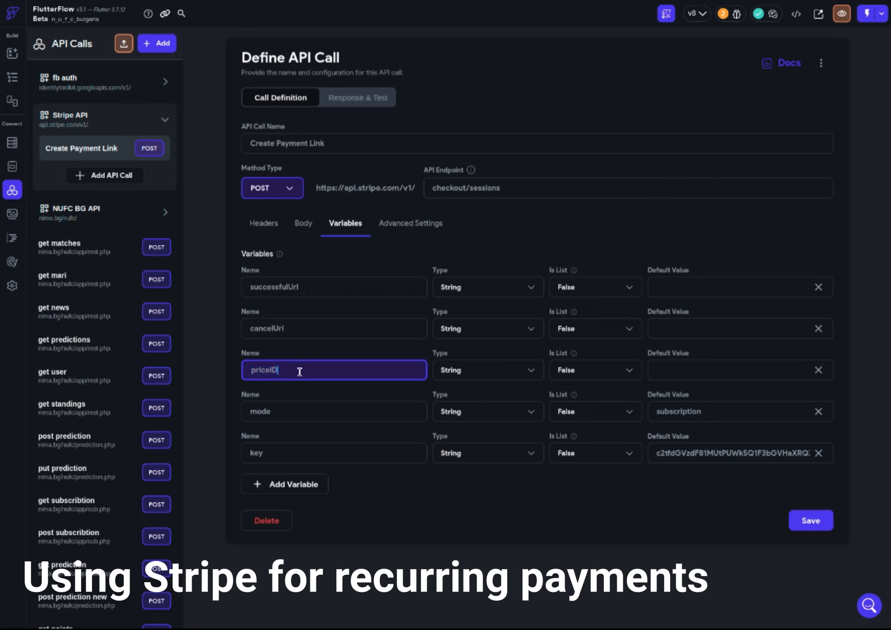
pyautogui.click(686, 451)
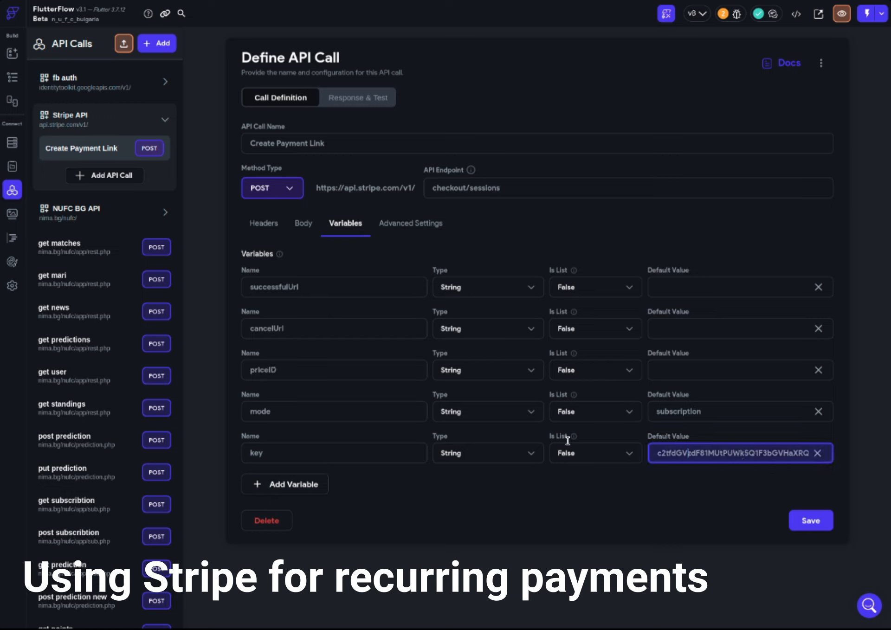
pyautogui.click(294, 369)
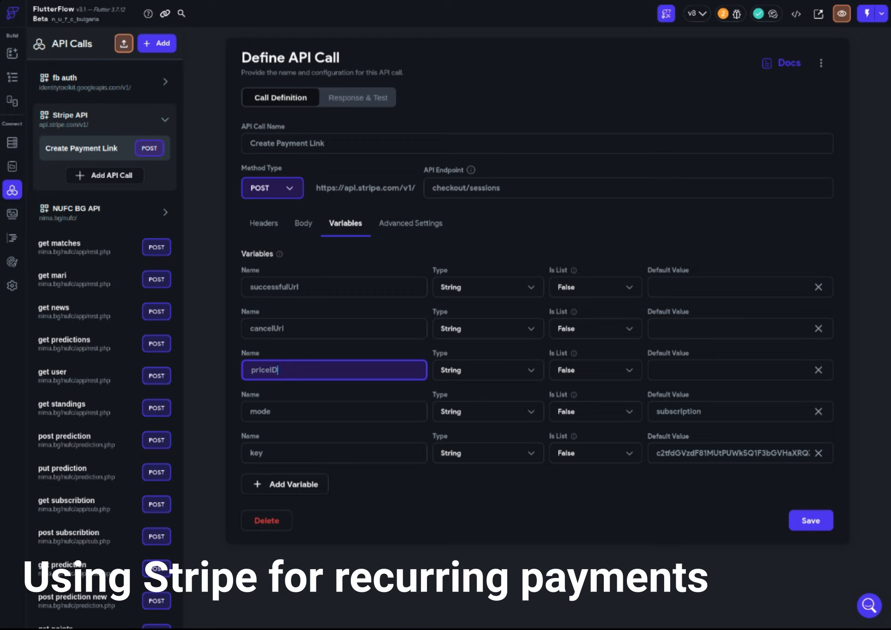
pyautogui.moveTo(306, 412); pyautogui.dragTo(242, 409)
pyautogui.click(715, 412)
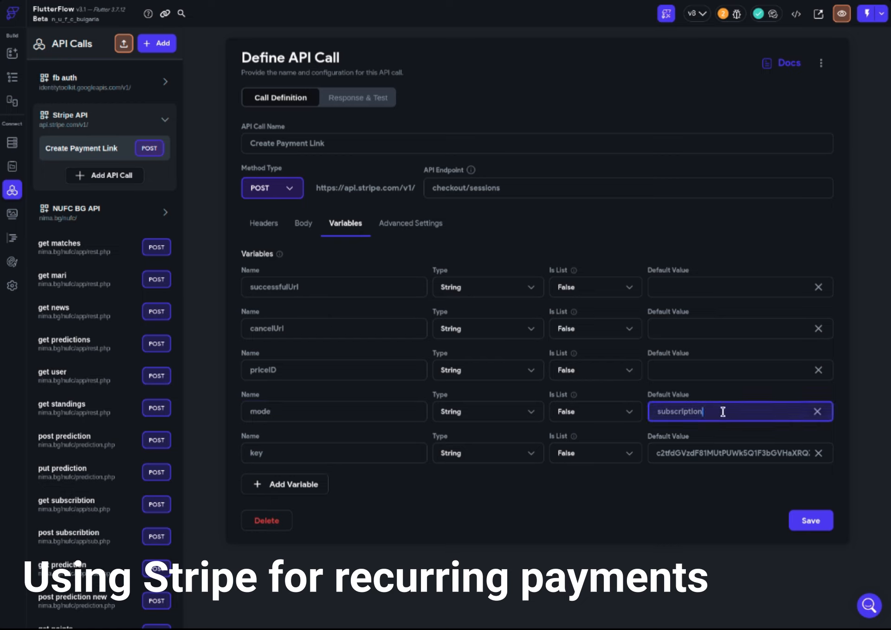
pyautogui.moveTo(723, 412); pyautogui.dragTo(658, 412)
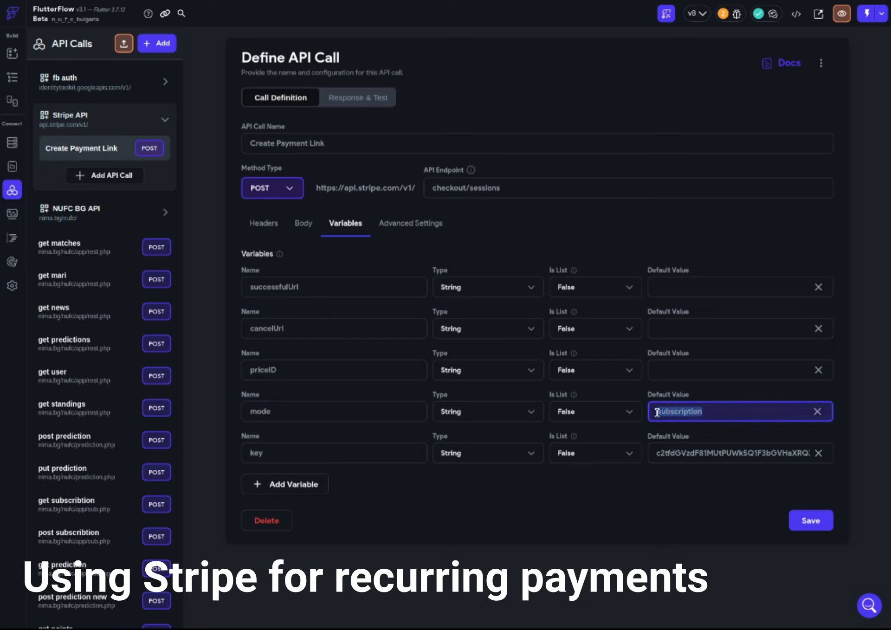
pyautogui.click(723, 415)
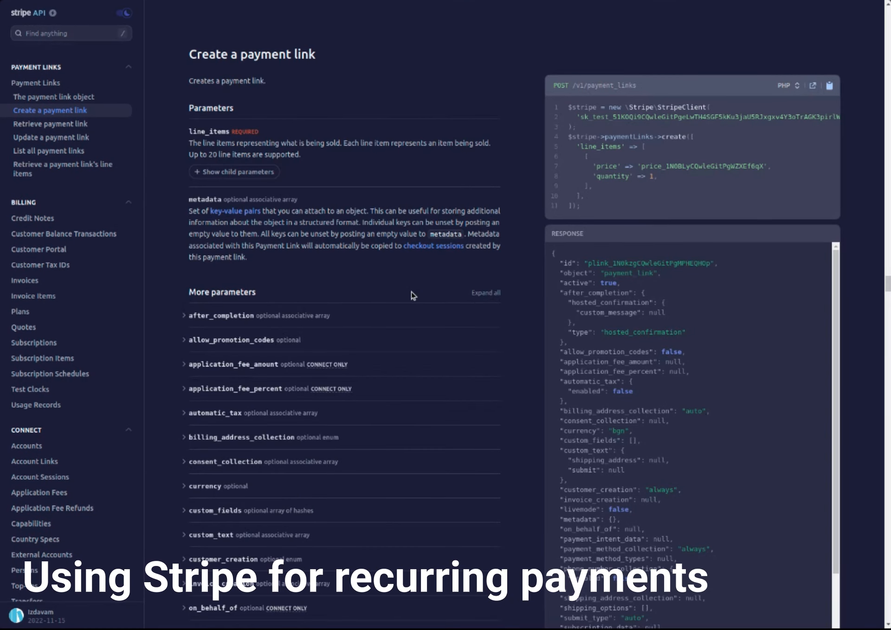
# Switch to the Stripe API reference and look for "mode" among the Create a payment link parameters
pyautogui.scroll(-3, 386, 295)
pyautogui.scroll(3, 353, 270)
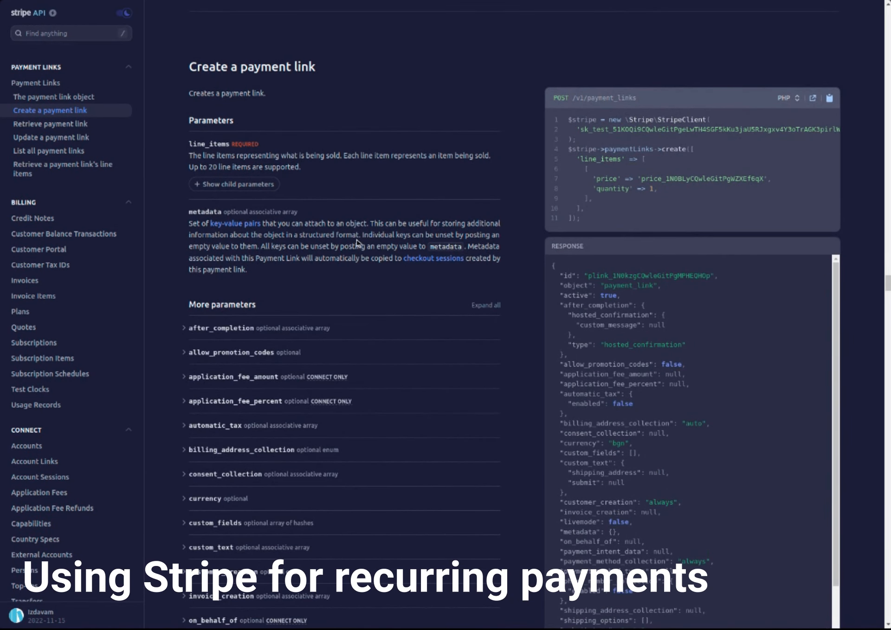
pyautogui.hotkey('ctrl', 'f')
pyautogui.write('mode')
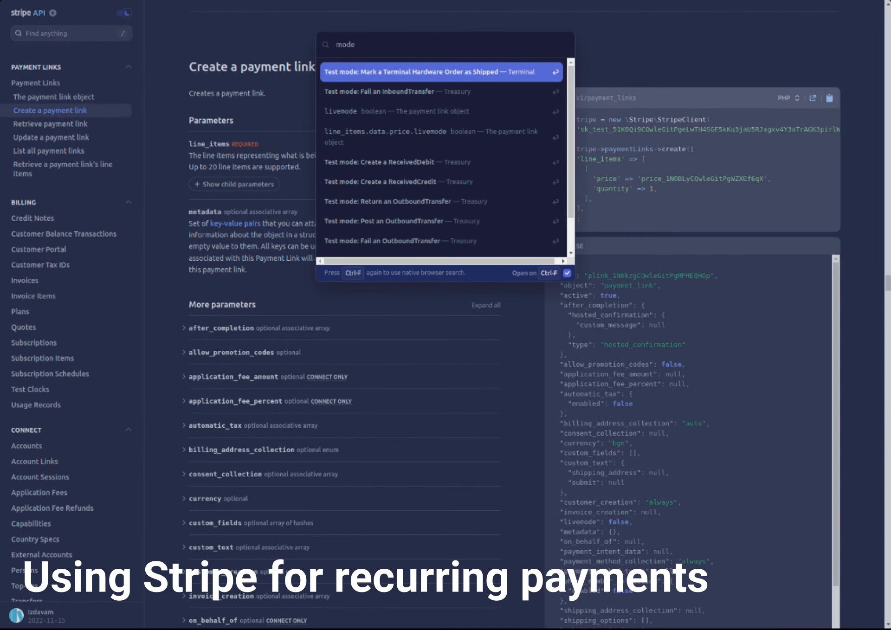
pyautogui.press('Escape')
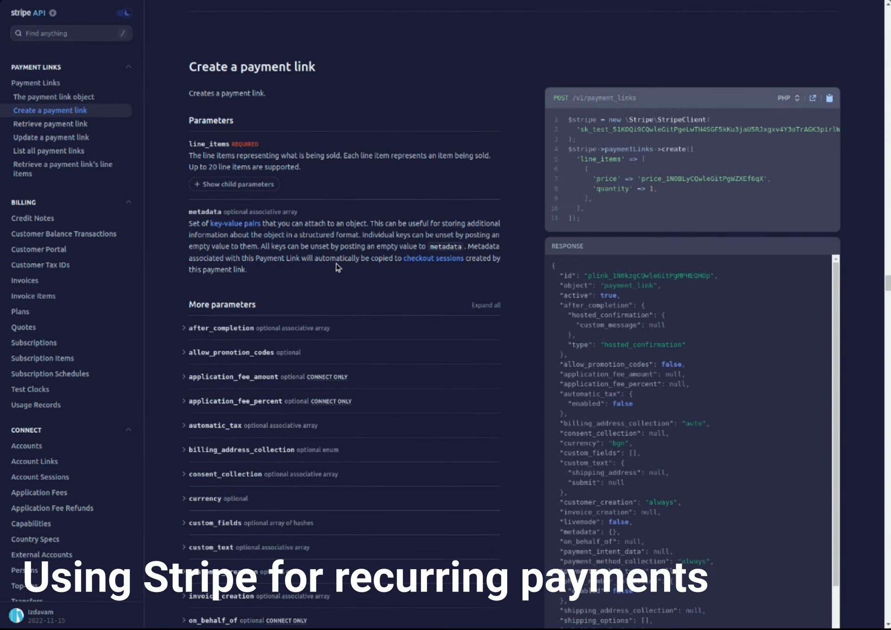
pyautogui.scroll(-6, 348, 261)
pyautogui.scroll(-2, 348, 261)
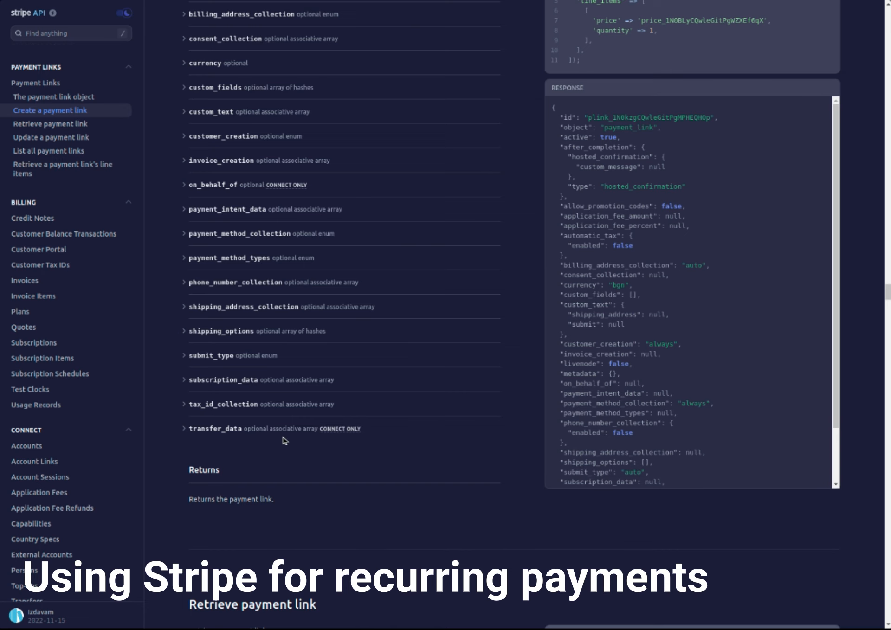
pyautogui.scroll(1, 281, 435)
pyautogui.scroll(1, 276, 440)
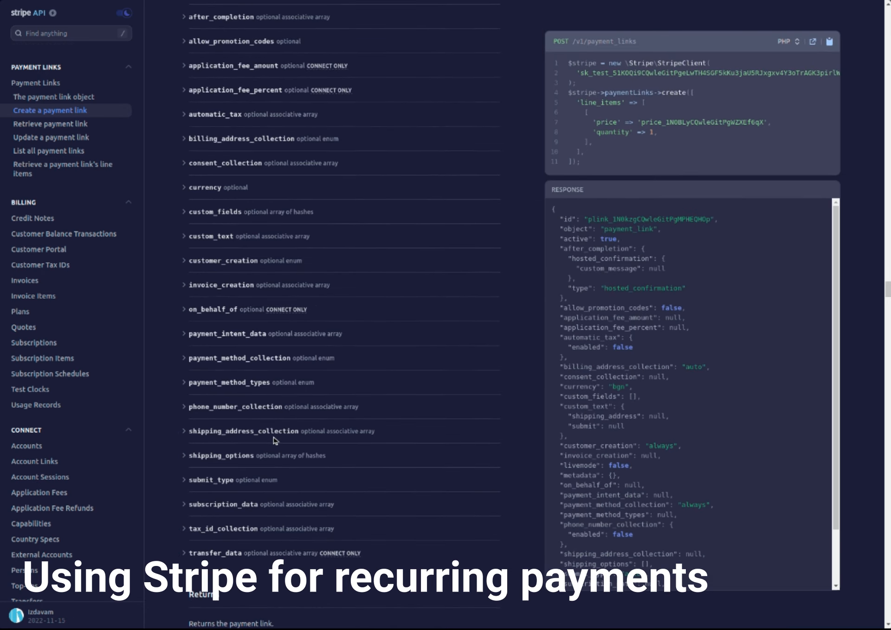
pyautogui.scroll(2, 275, 441)
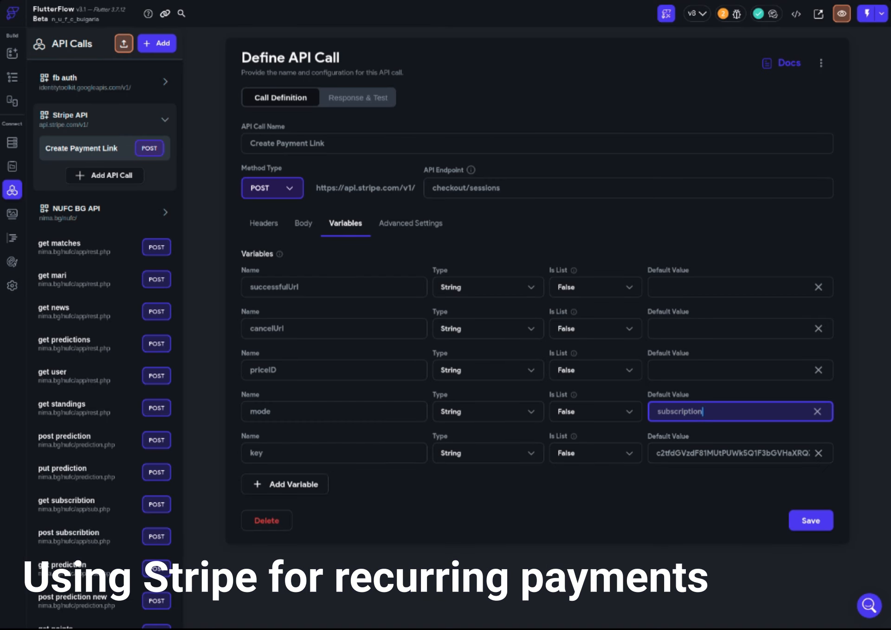
# Back in FlutterFlow, check the mode variable's default value and examine the Create Payment Link call's body parameters
pyautogui.doubleClick(678, 412)
pyautogui.click(722, 413)
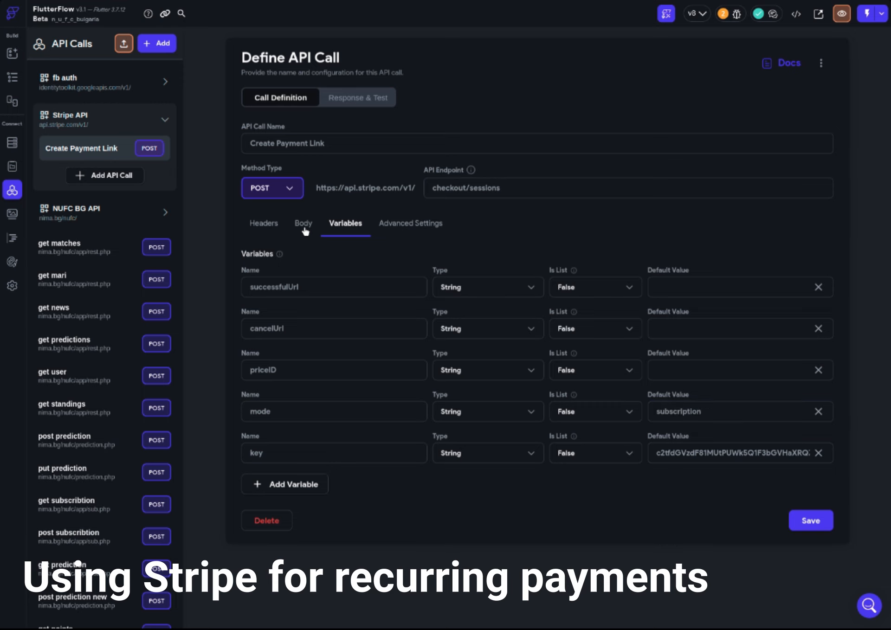
pyautogui.click(303, 227)
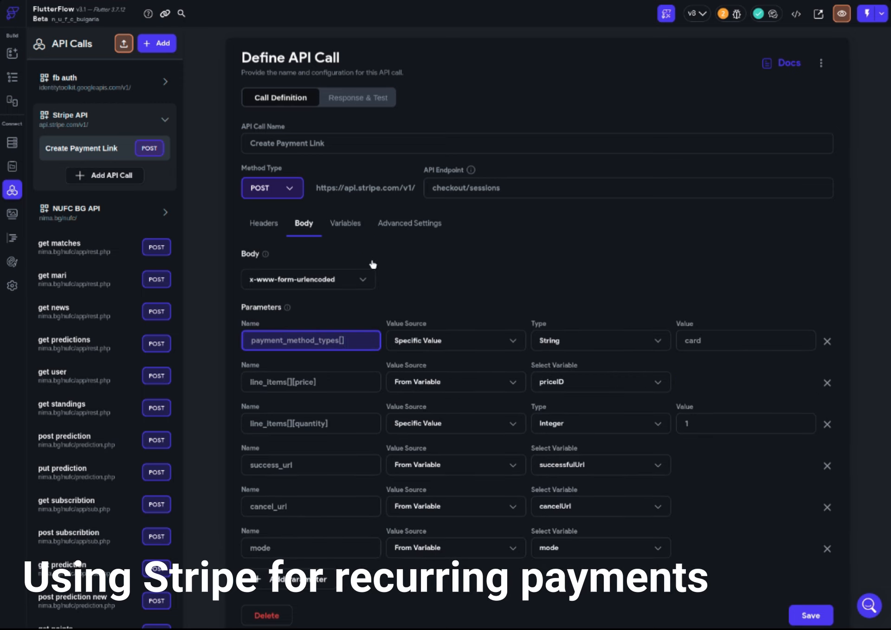
pyautogui.scroll(-1, 456, 280)
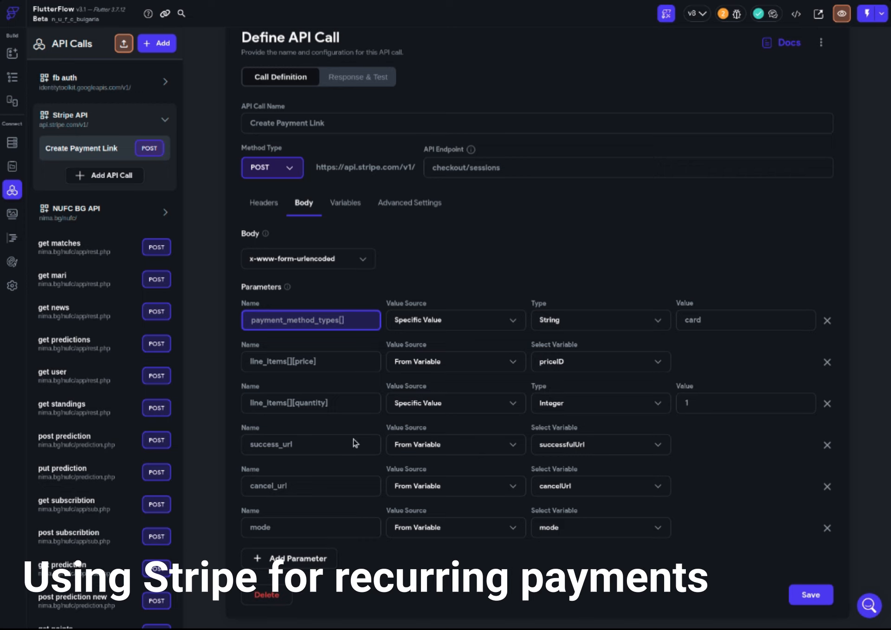
pyautogui.click(489, 286)
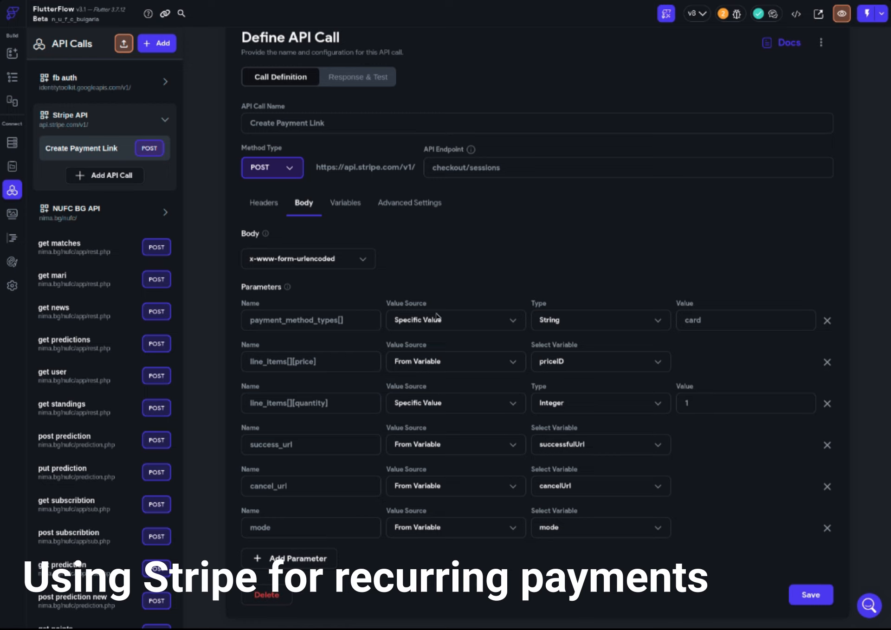
pyautogui.doubleClick(696, 320)
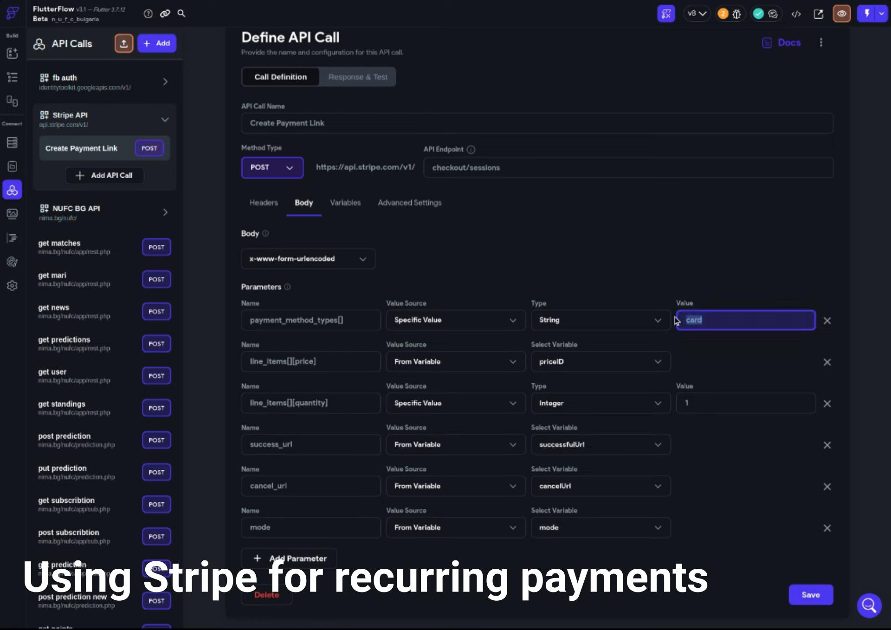
pyautogui.click(722, 282)
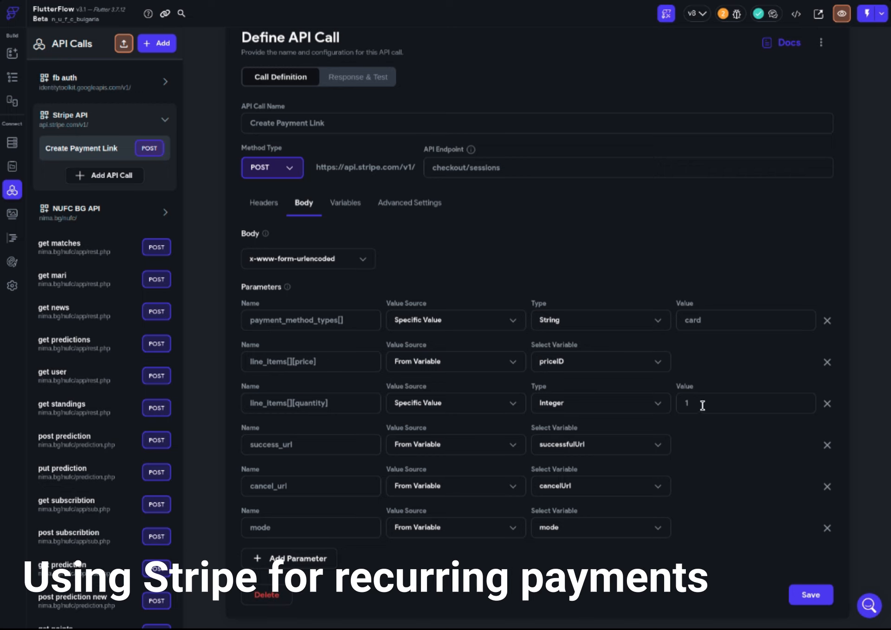
pyautogui.doubleClick(679, 403)
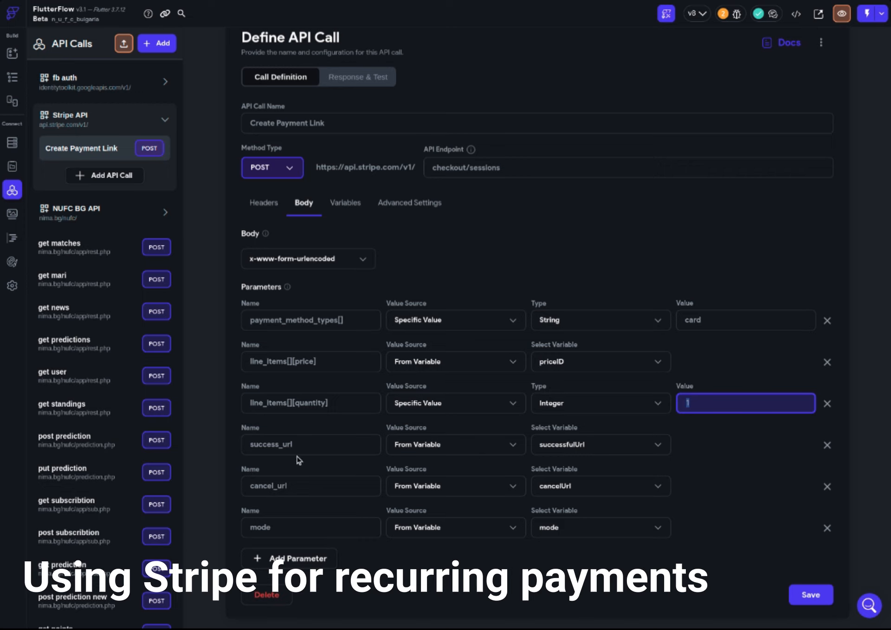
pyautogui.click(304, 447)
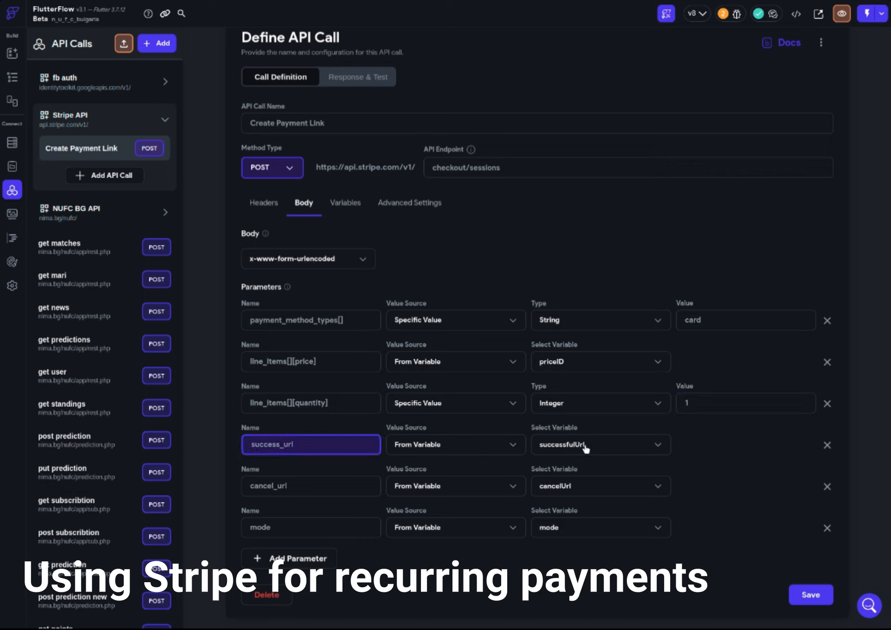
pyautogui.click(324, 487)
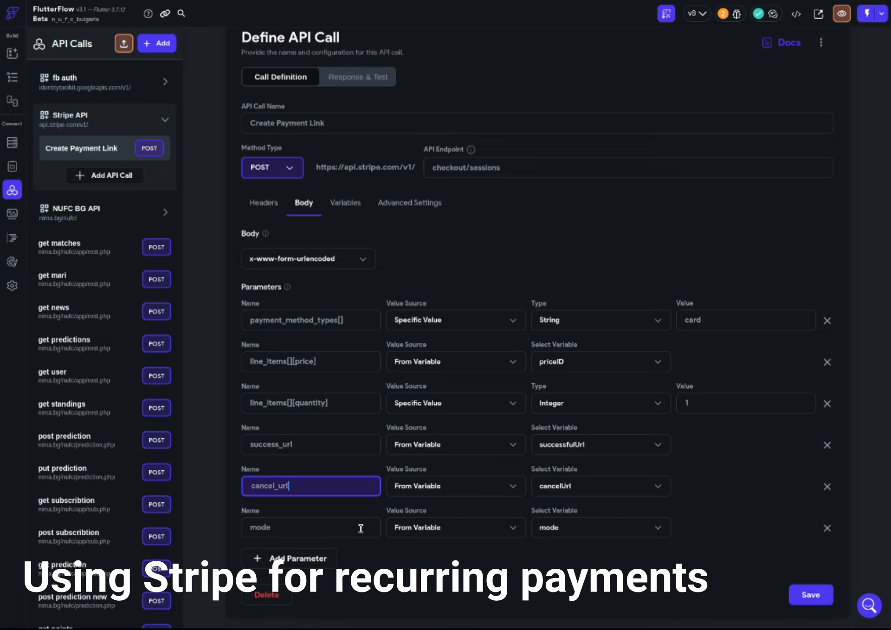
pyautogui.click(336, 525)
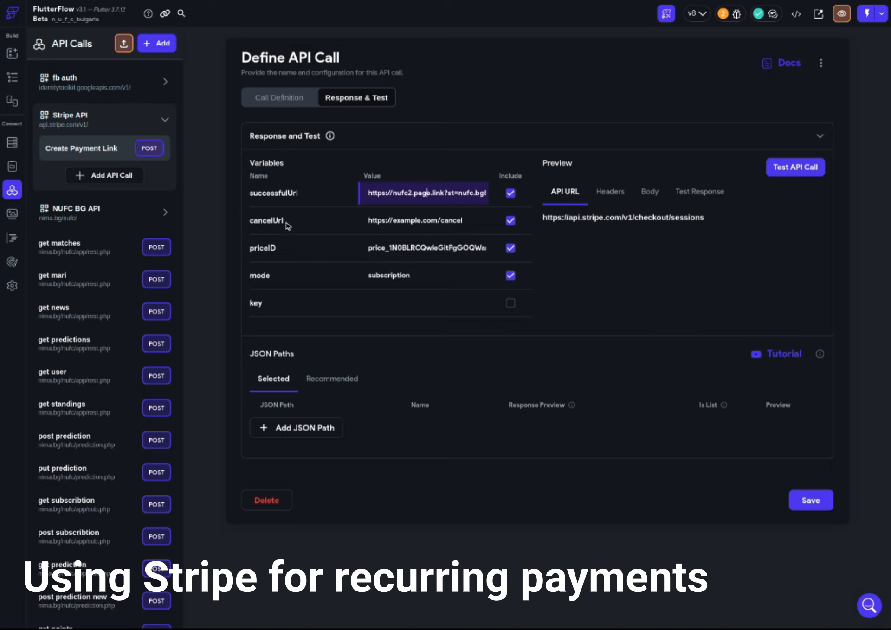
# Check the cancelUrl and priceID test values, and copy the default лв30.00 BGN yearly price's API ID in Stripe
pyautogui.click(388, 220)
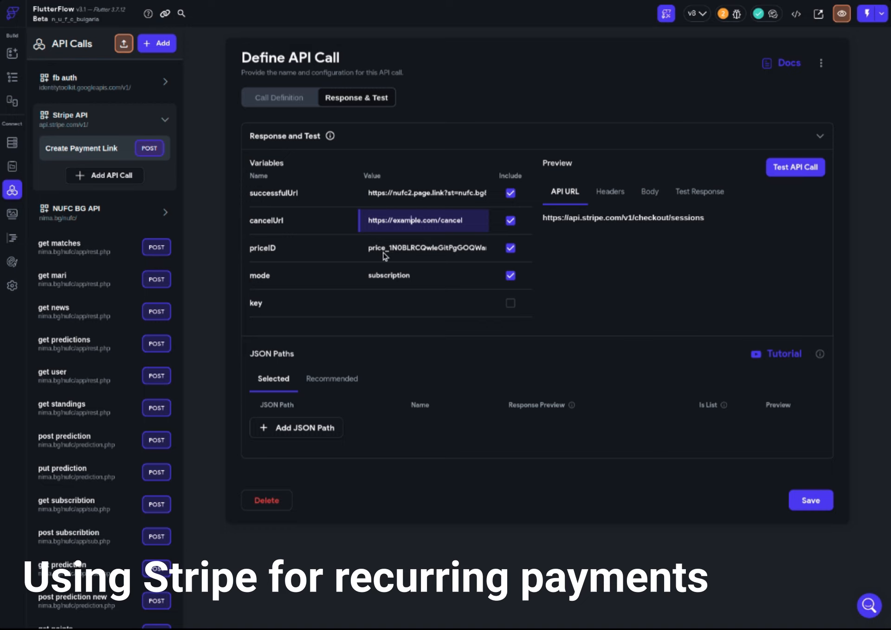
pyautogui.click(415, 246)
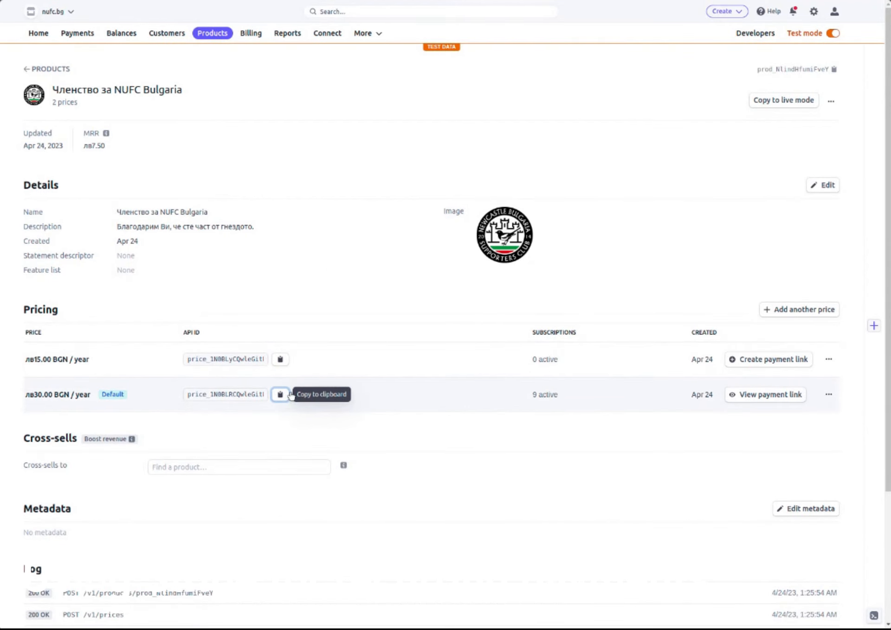
pyautogui.click(279, 394)
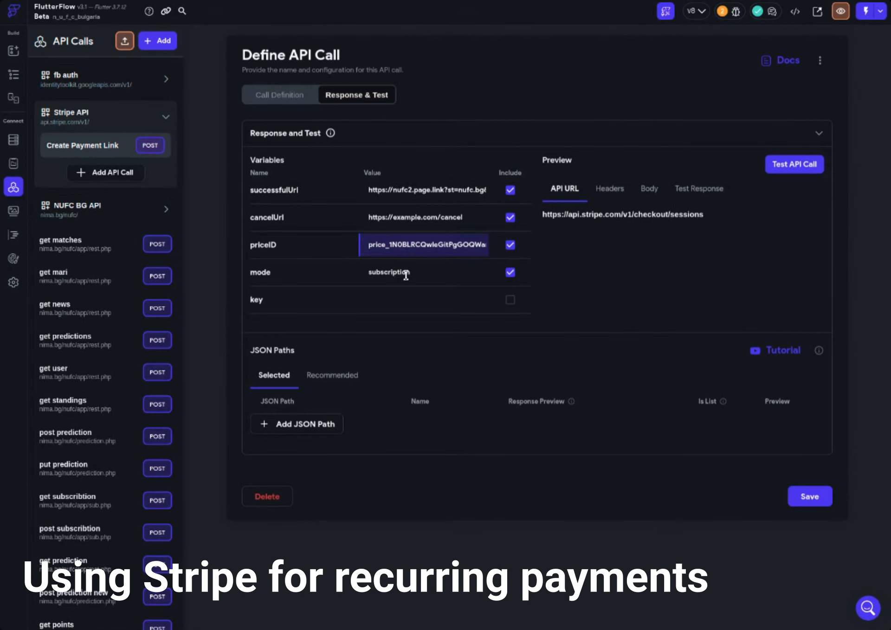
# Exclude the mode variable from the Create Payment Link test values and run the API call test
pyautogui.click(406, 275)
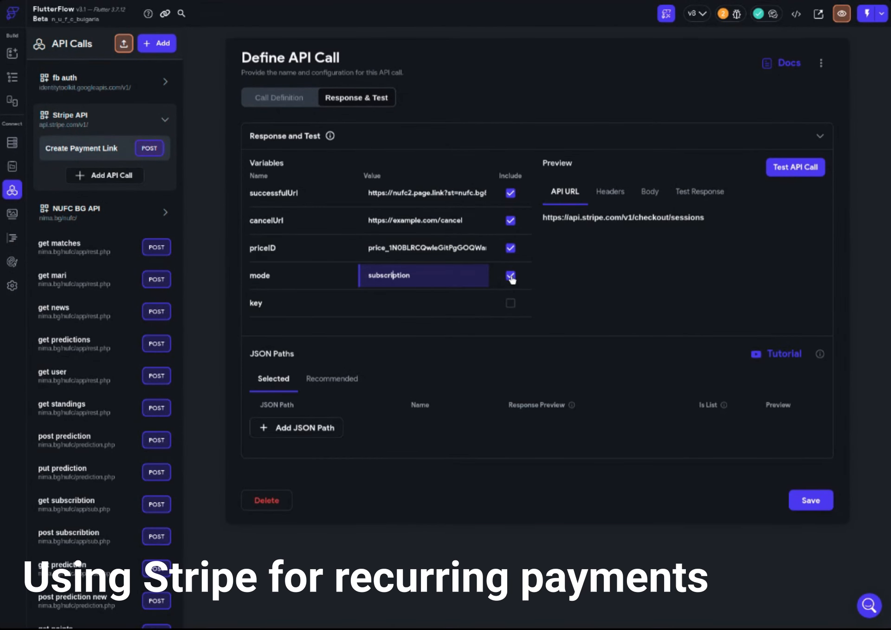
pyautogui.click(511, 274)
pyautogui.click(510, 276)
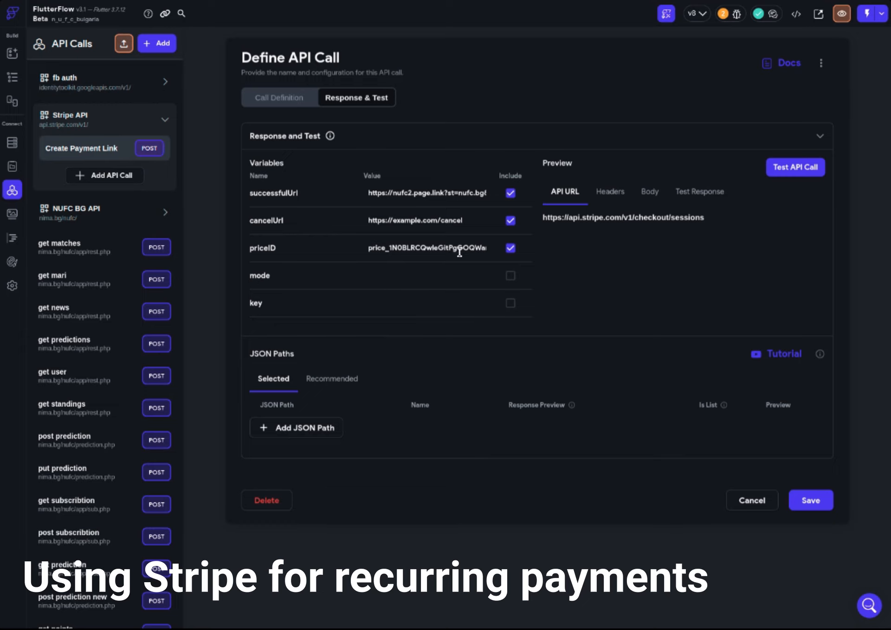
pyautogui.click(811, 173)
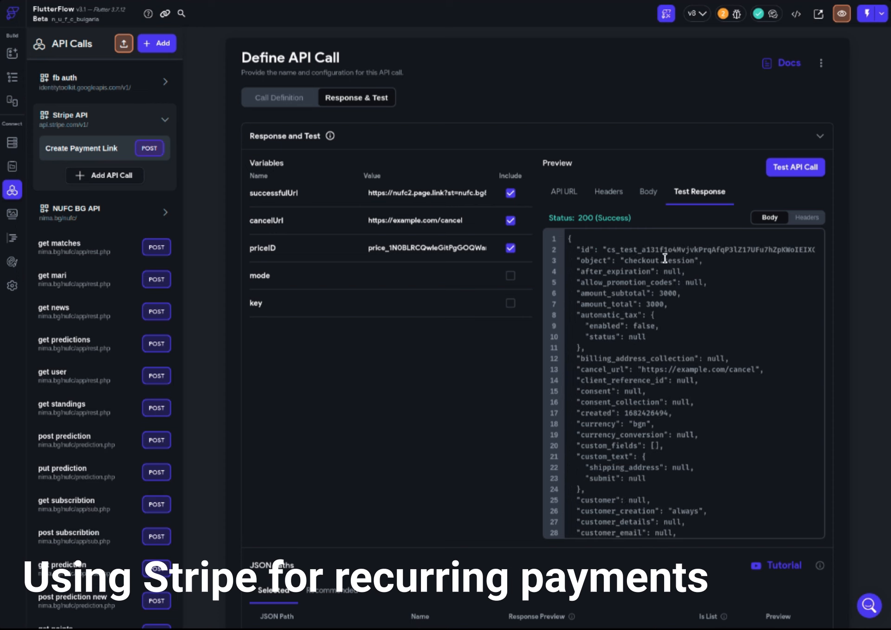
# Examine the test response body, from the session id through to the checkout url field
pyautogui.doubleClick(632, 249)
pyautogui.scroll(-10, 684, 279)
pyautogui.scroll(-2, 683, 278)
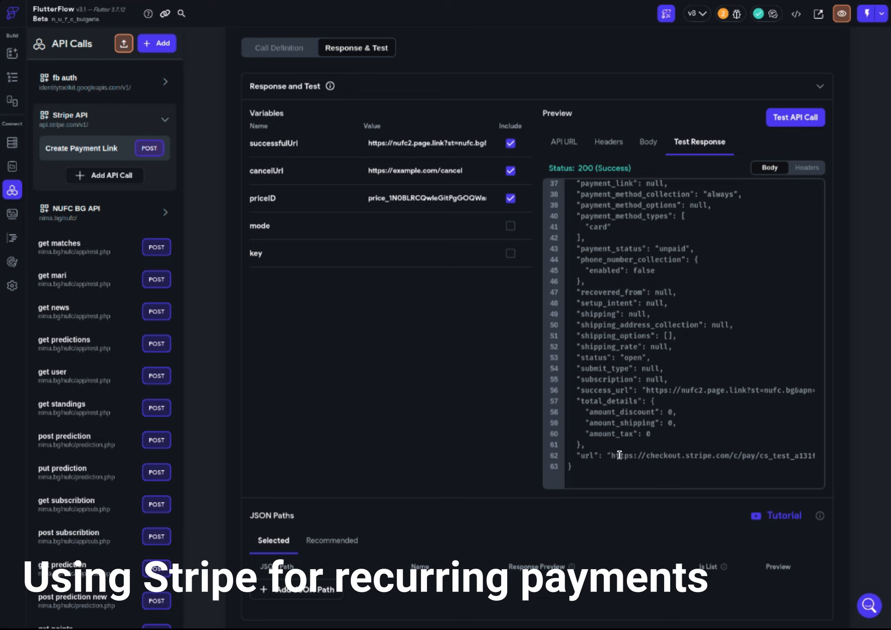
pyautogui.scroll(10, 620, 455)
pyautogui.scroll(-10, 645, 427)
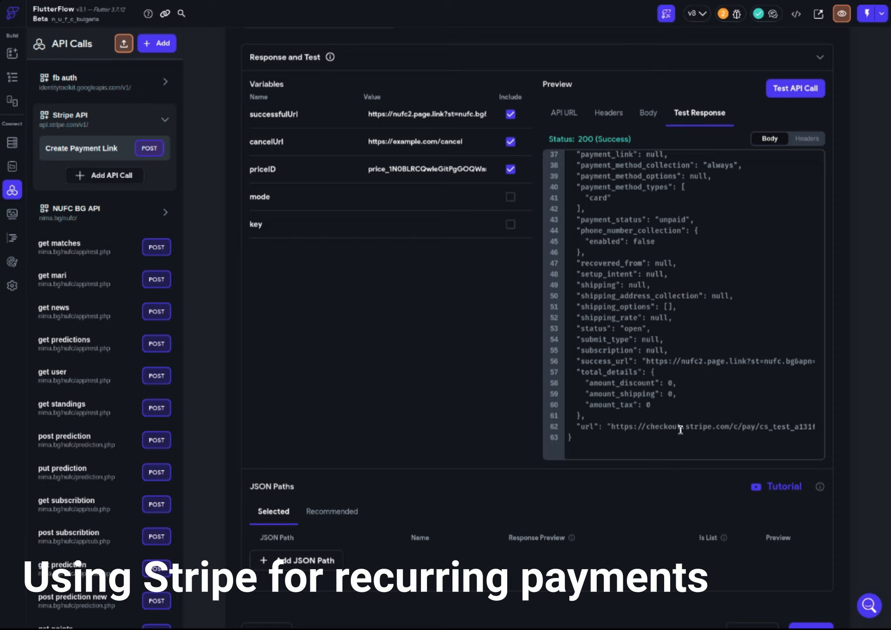
# Open the Subscribe page and look over its Град, Телефон and Рождена дата text fields
pyautogui.click(9, 79)
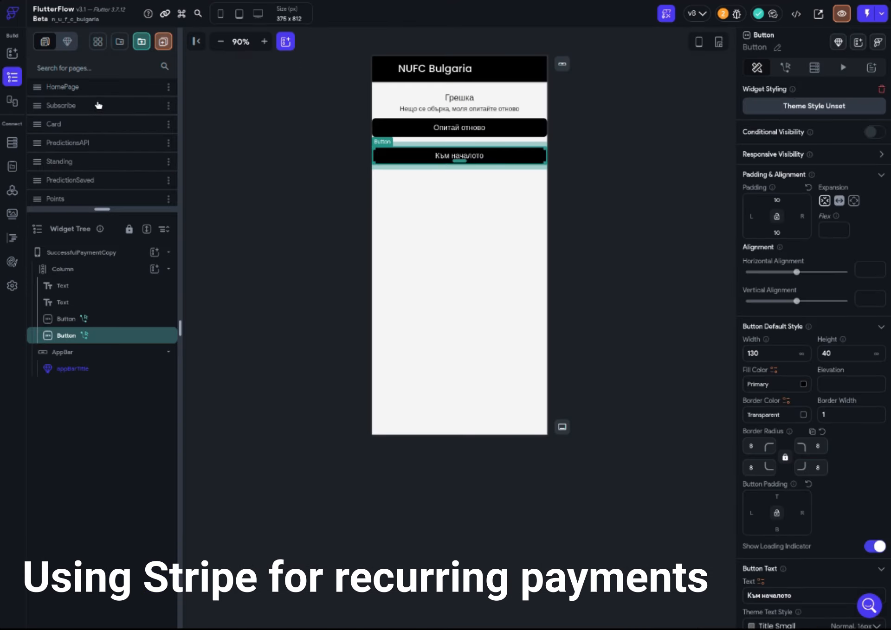
pyautogui.click(95, 106)
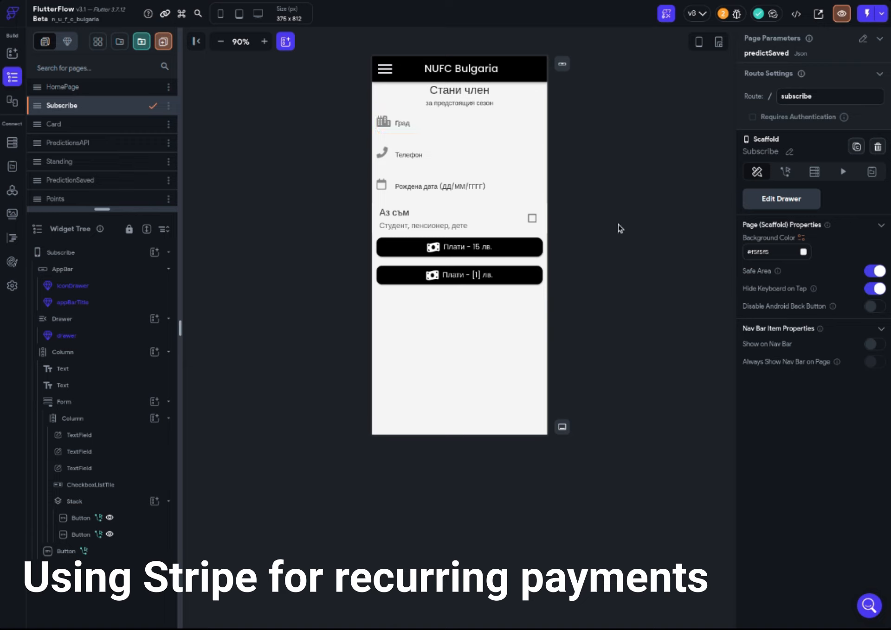
pyautogui.click(450, 122)
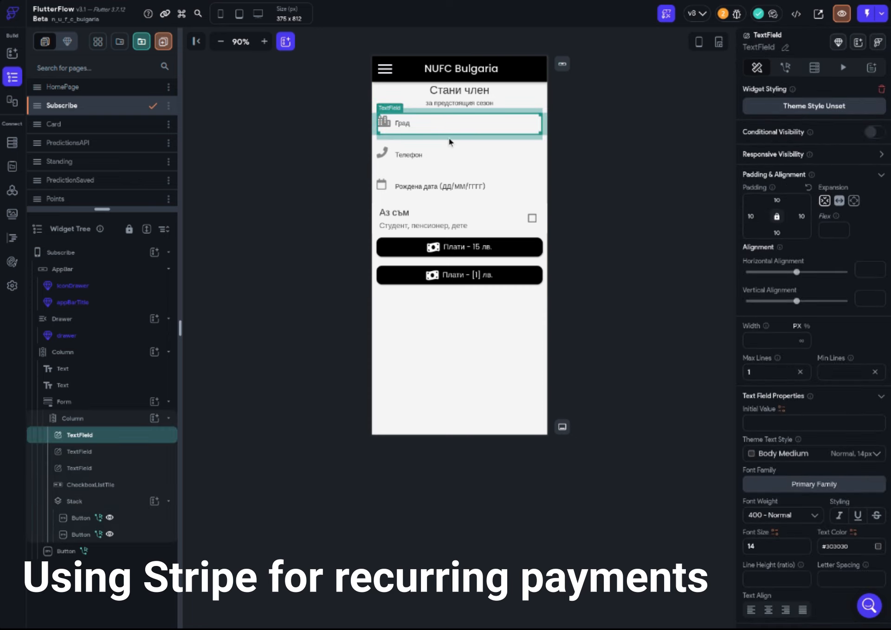
pyautogui.click(453, 162)
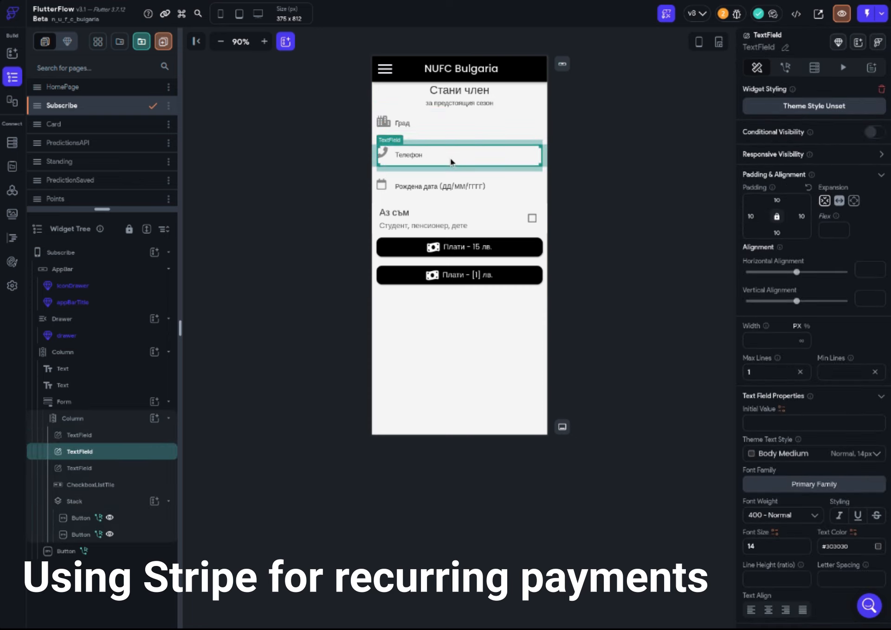
pyautogui.click(477, 188)
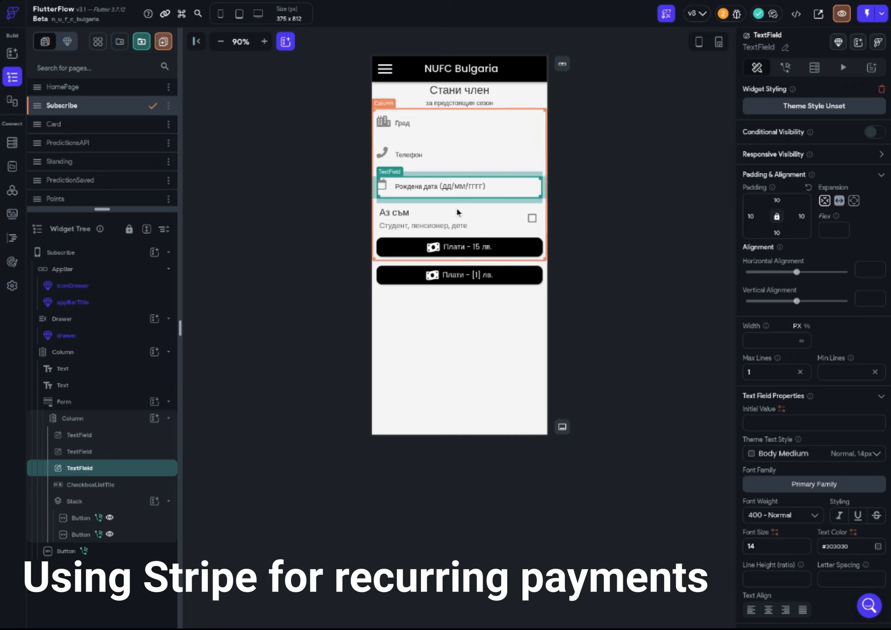
pyautogui.click(617, 174)
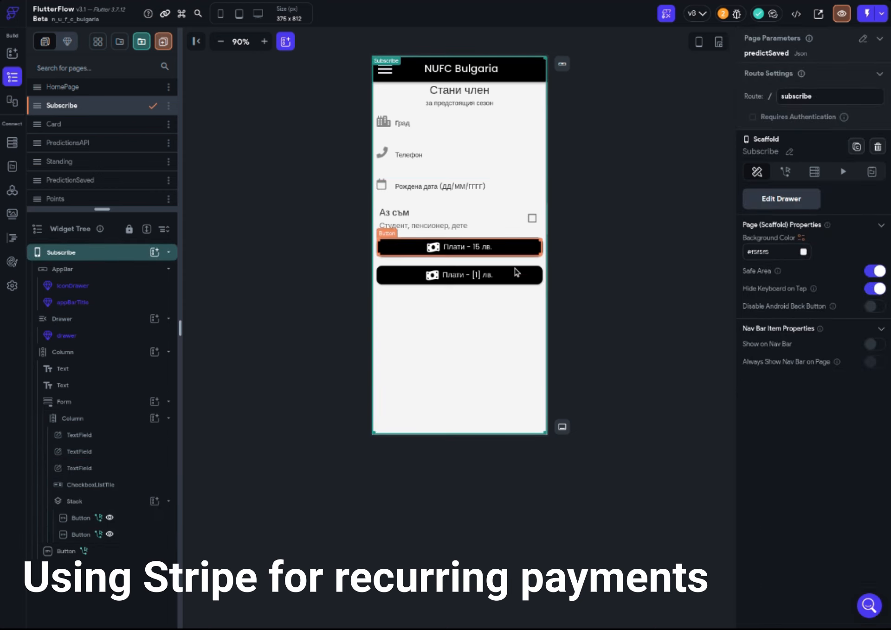
# Review the on-tap action flow of the "Плати - [1] лв." button, including the post subscribtion call's variables
pyautogui.click(606, 280)
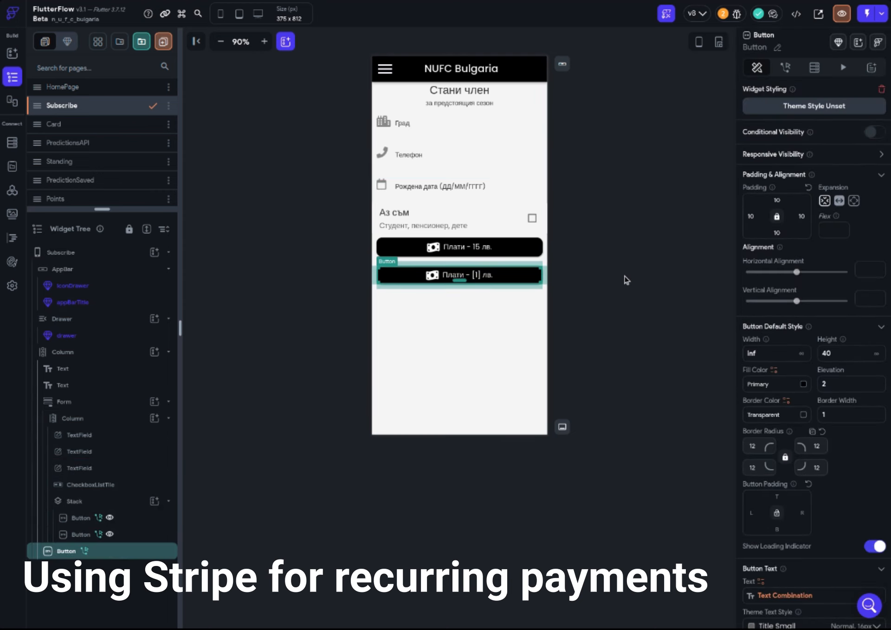
pyautogui.click(786, 68)
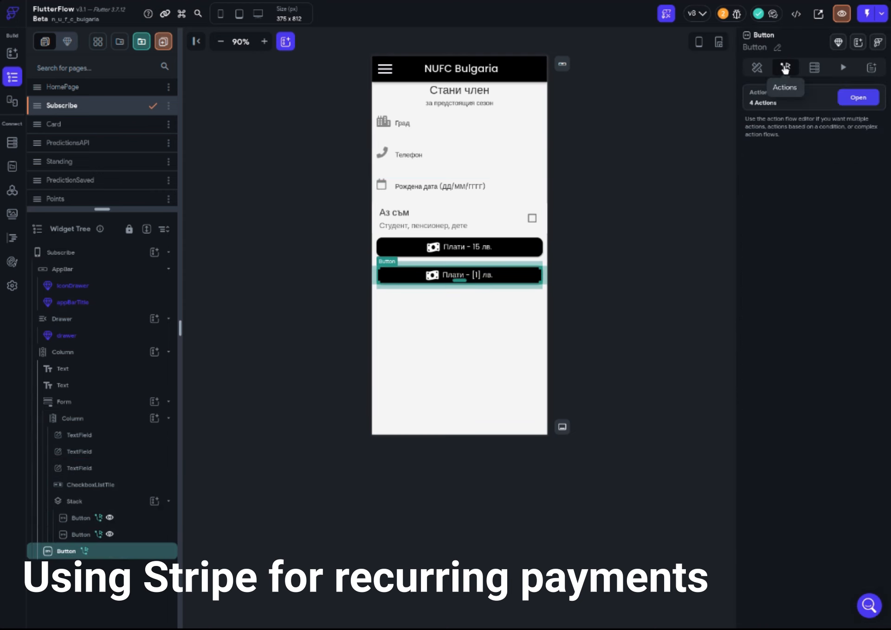
pyautogui.click(858, 97)
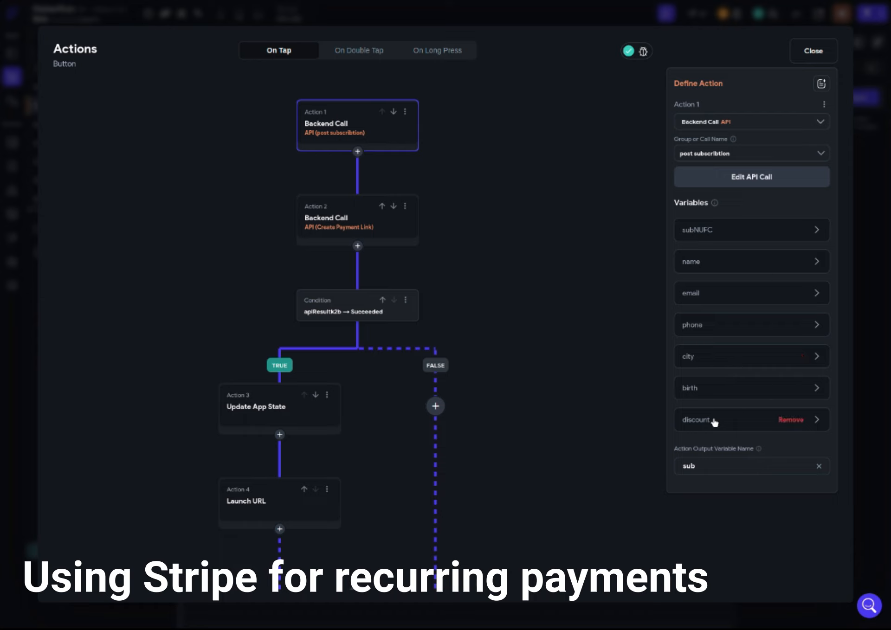
pyautogui.click(813, 52)
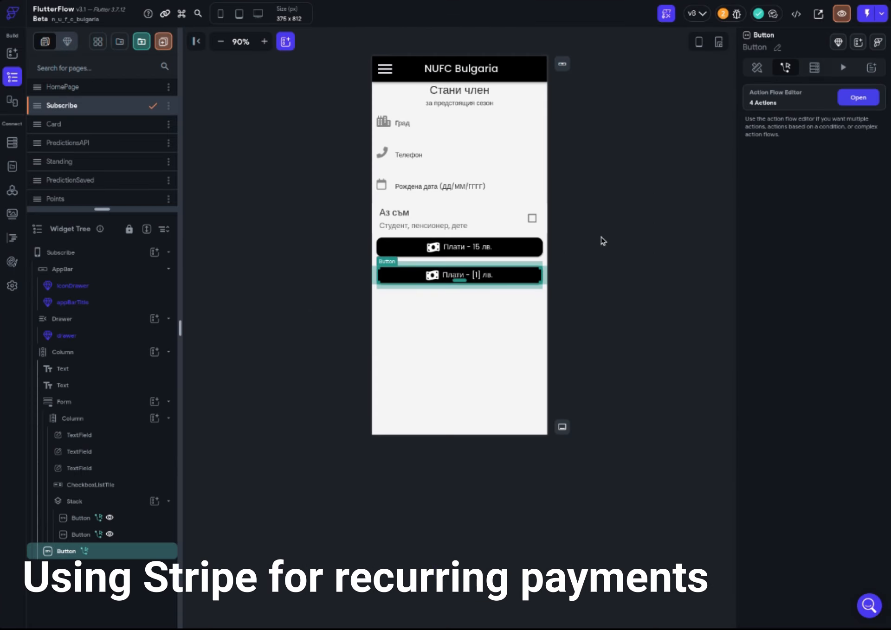
# Check the "Аз съм" checkbox tile, and inspect the discount variable and output variable name in the payment button's post subscribtion action
pyautogui.click(488, 224)
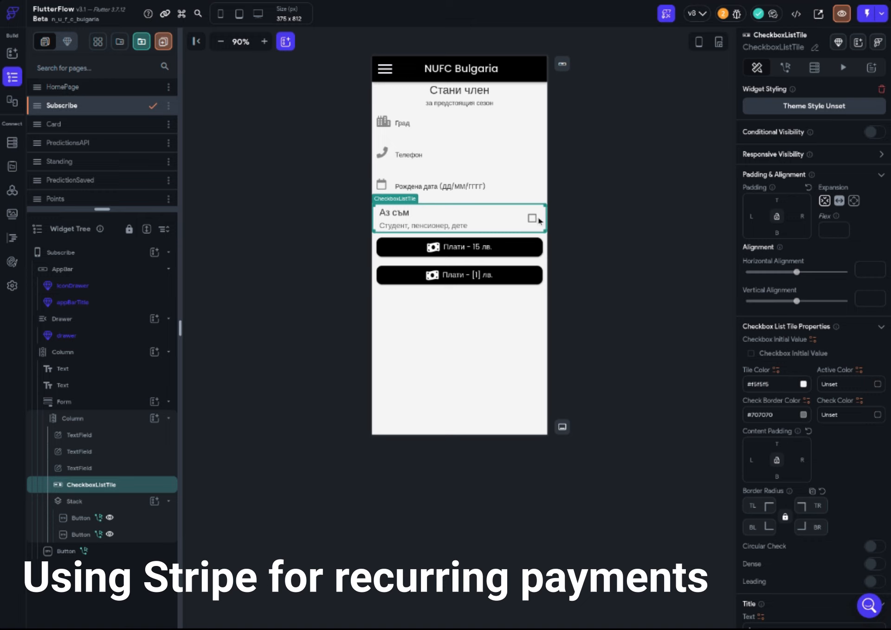
pyautogui.click(505, 277)
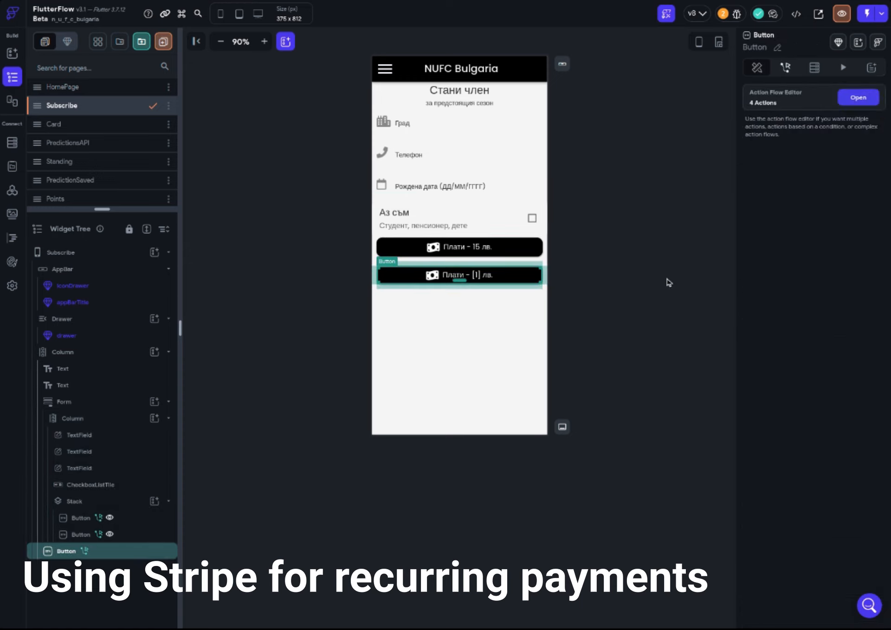
pyautogui.click(860, 100)
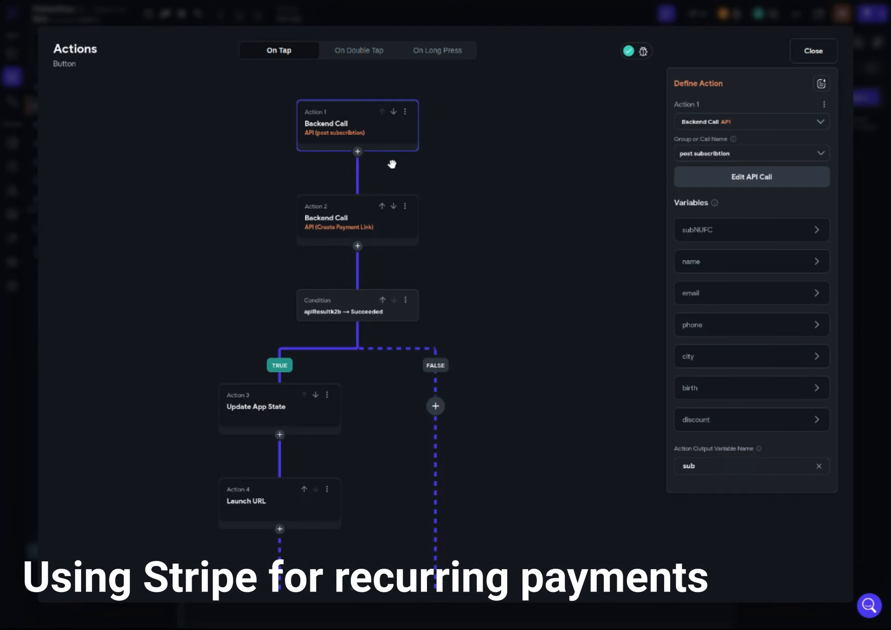
pyautogui.click(716, 421)
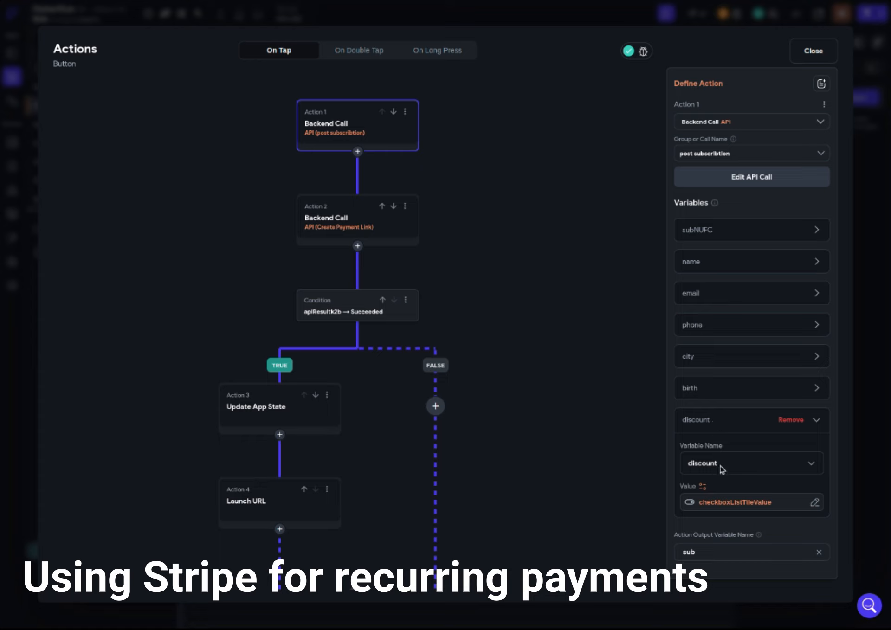
pyautogui.click(721, 421)
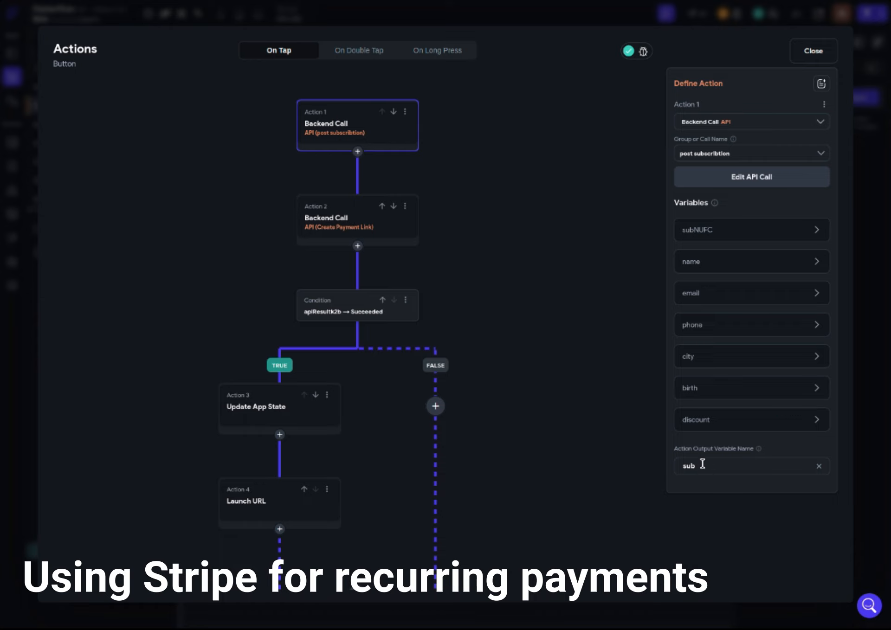
pyautogui.moveTo(694, 464); pyautogui.dragTo(679, 464)
# In the Create Payment Link action, confirm the createDynamicLink custom function as the successfulUrl value
pyautogui.click(331, 222)
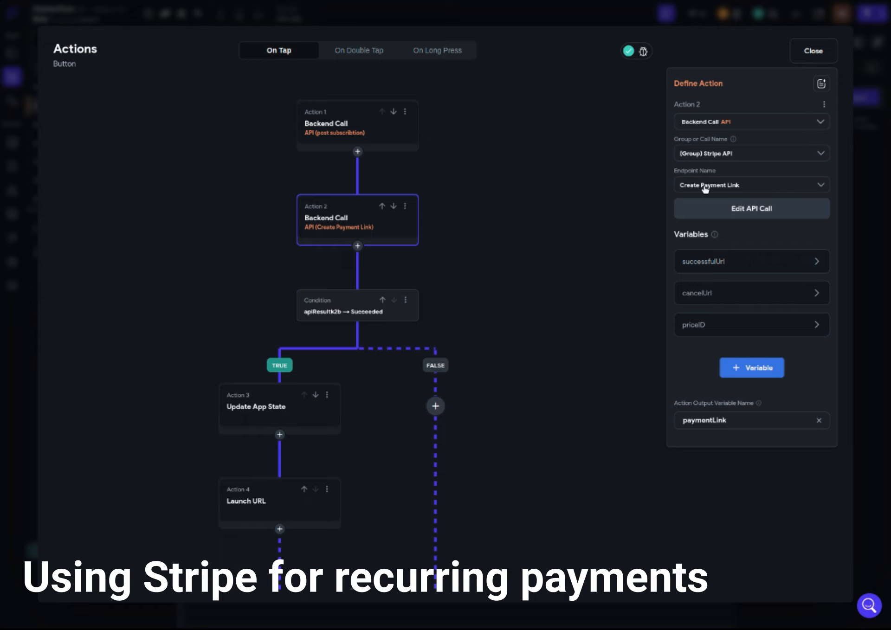
pyautogui.click(705, 263)
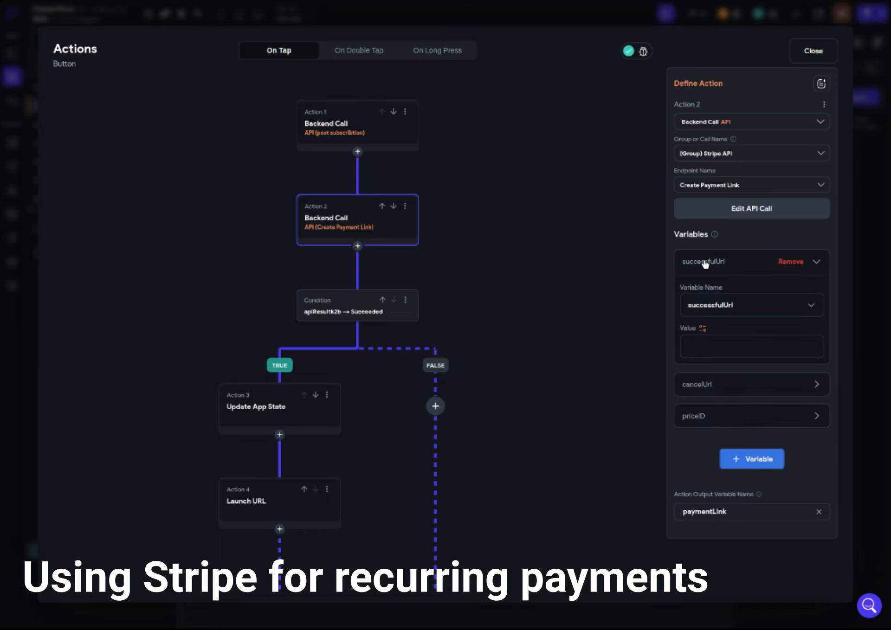
pyautogui.click(703, 330)
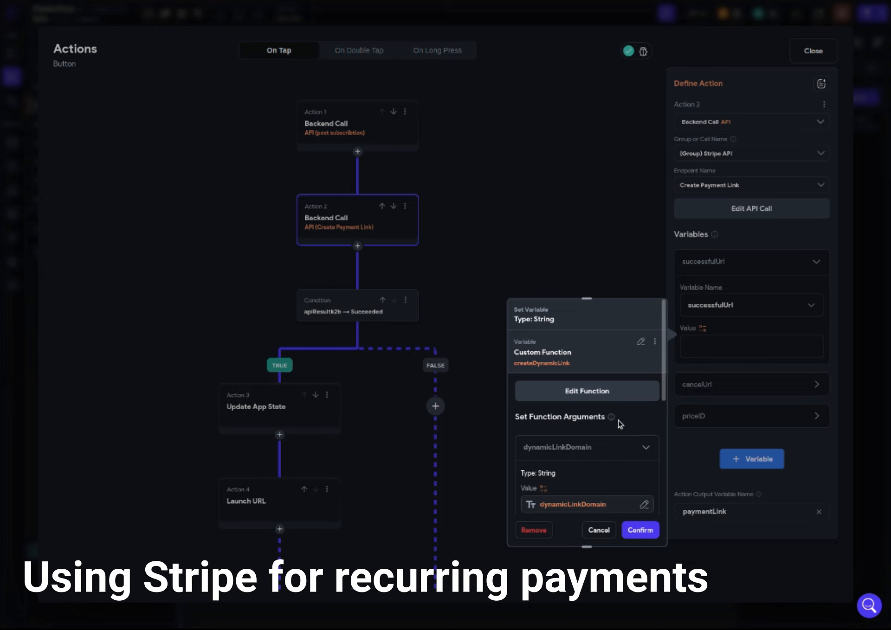
pyautogui.click(642, 532)
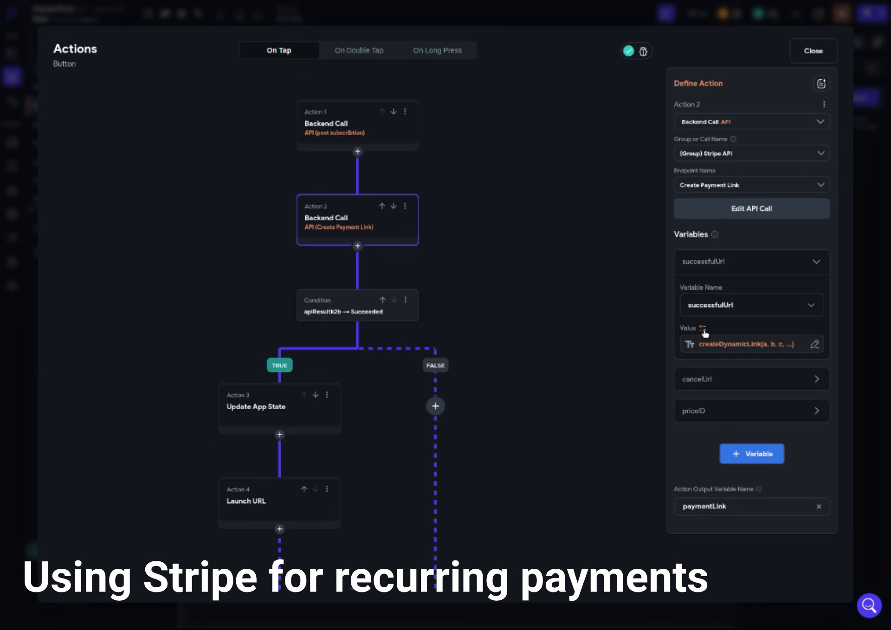
# Examine createDynamicLink's dynamicLinkDomain, packageName, deepLink and params arguments, and leave the action editor without changing them
pyautogui.click(704, 329)
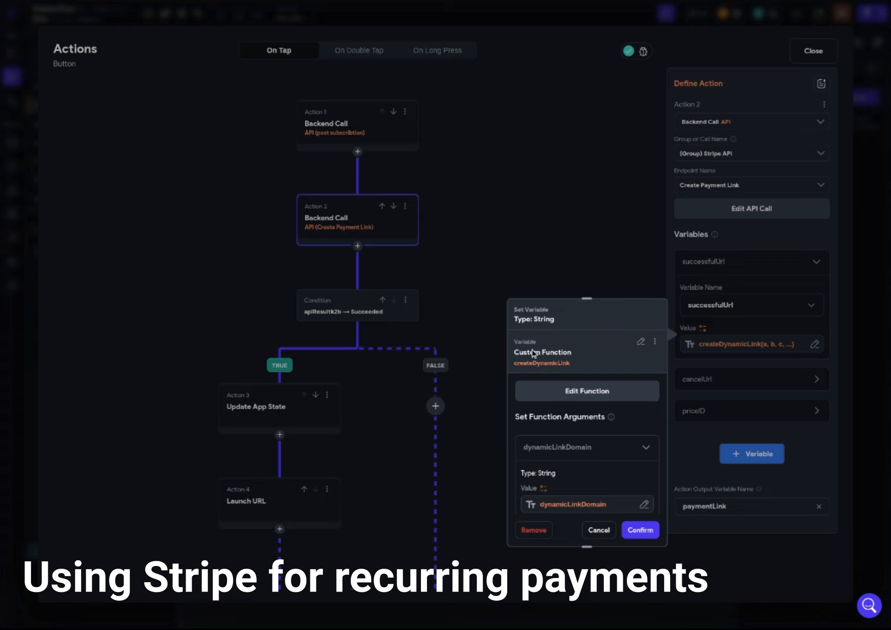
pyautogui.scroll(-5, 597, 356)
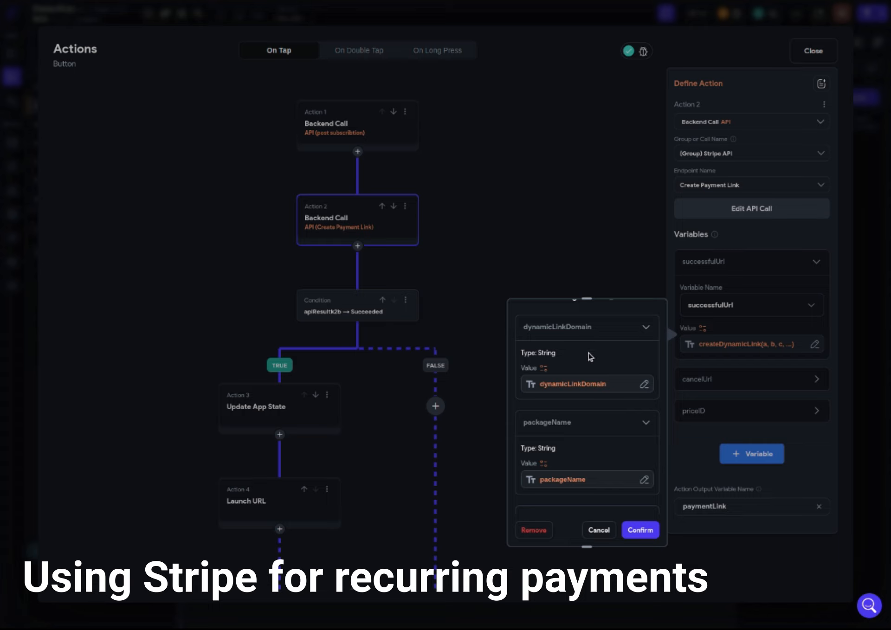
pyautogui.scroll(-8, 588, 352)
pyautogui.scroll(6, 589, 353)
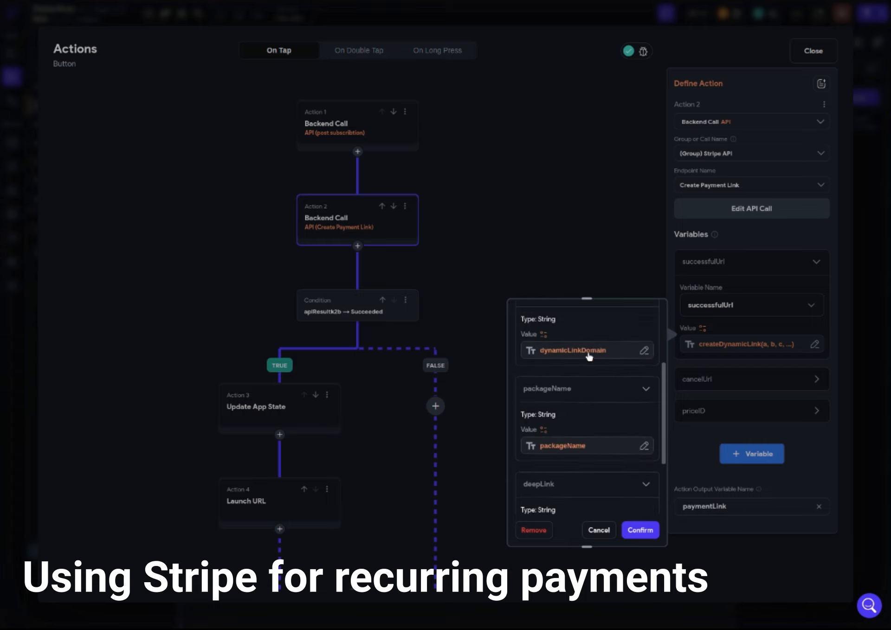
pyautogui.scroll(5, 588, 354)
pyautogui.scroll(-2, 589, 367)
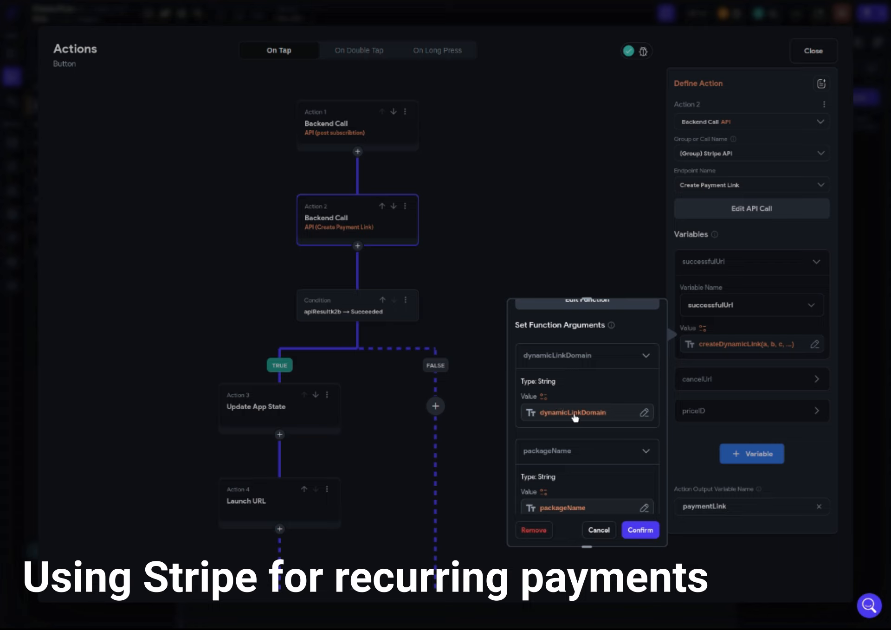
pyautogui.scroll(-2, 601, 420)
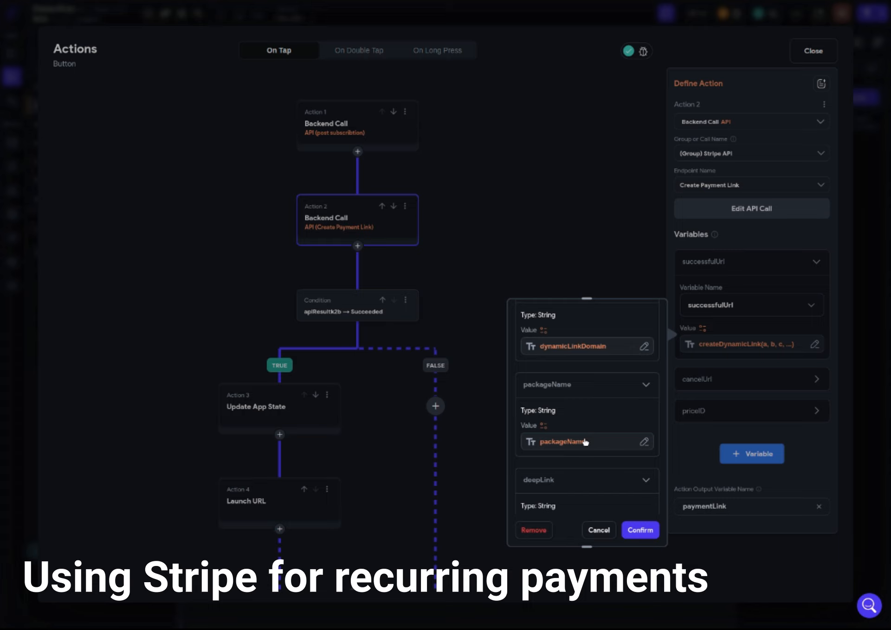
pyautogui.scroll(-3, 585, 442)
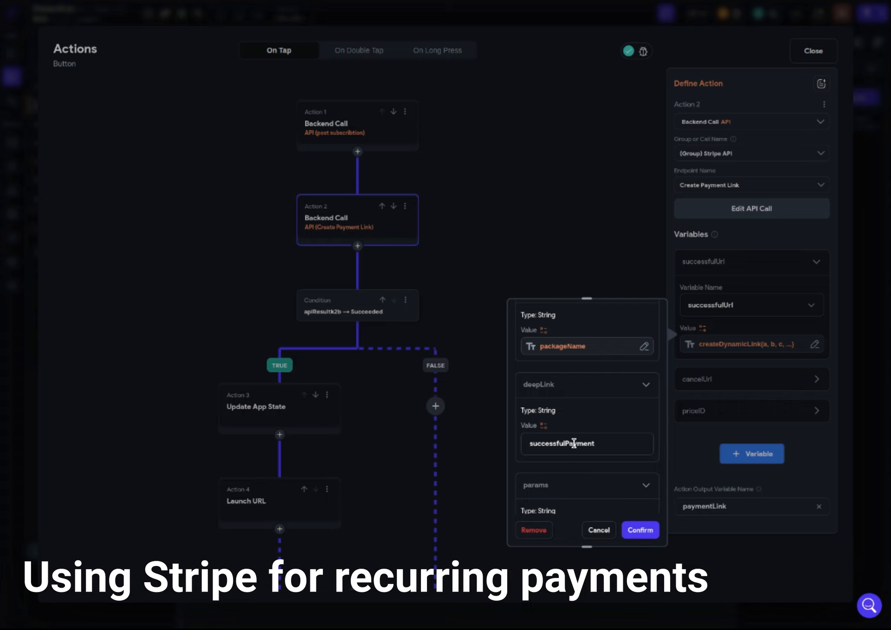
pyautogui.doubleClick(590, 443)
pyautogui.scroll(-2, 613, 442)
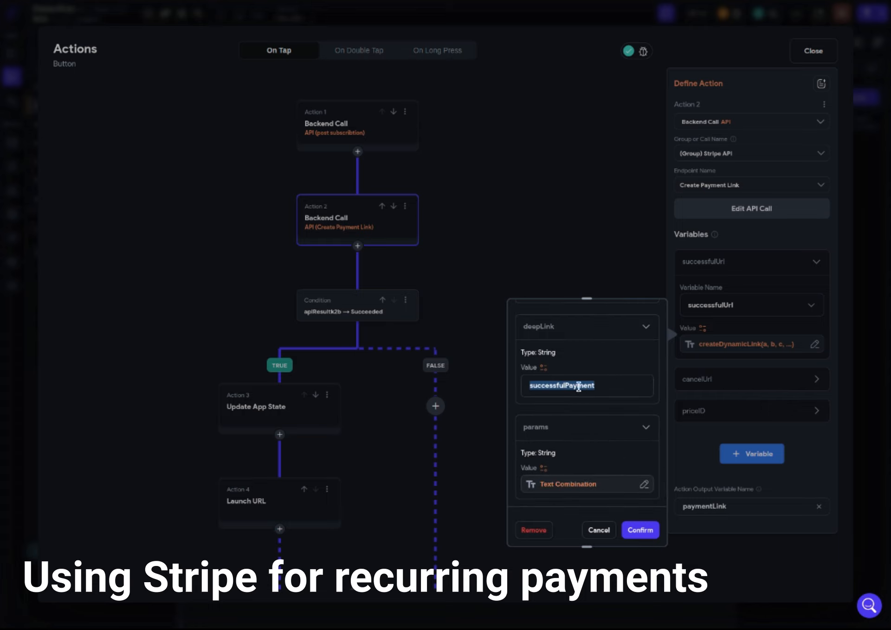
pyautogui.click(606, 537)
pyautogui.click(599, 530)
pyautogui.click(865, 480)
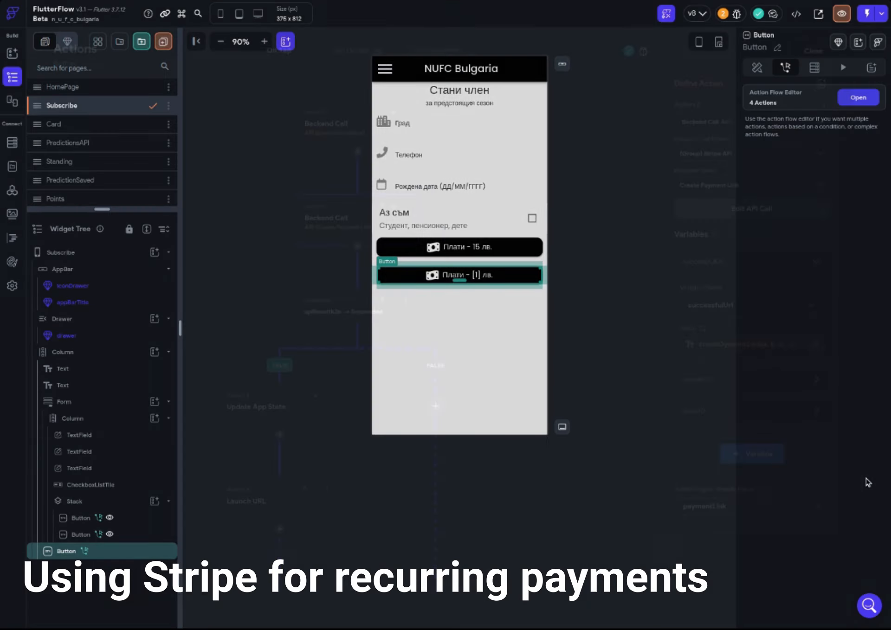
# Look up the dynamicLinkDomain and packageName variables' default values in the App State
pyautogui.click(12, 190)
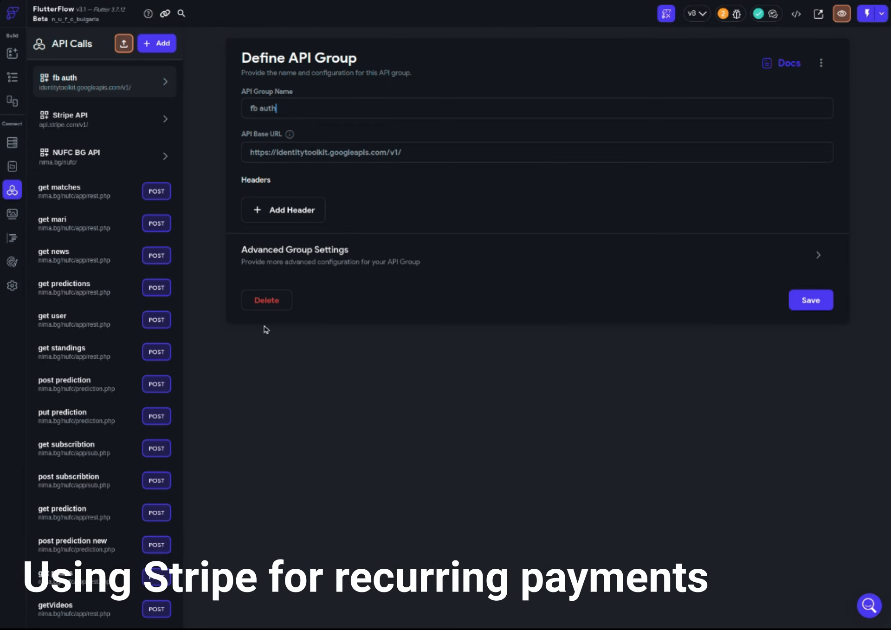
pyautogui.click(12, 166)
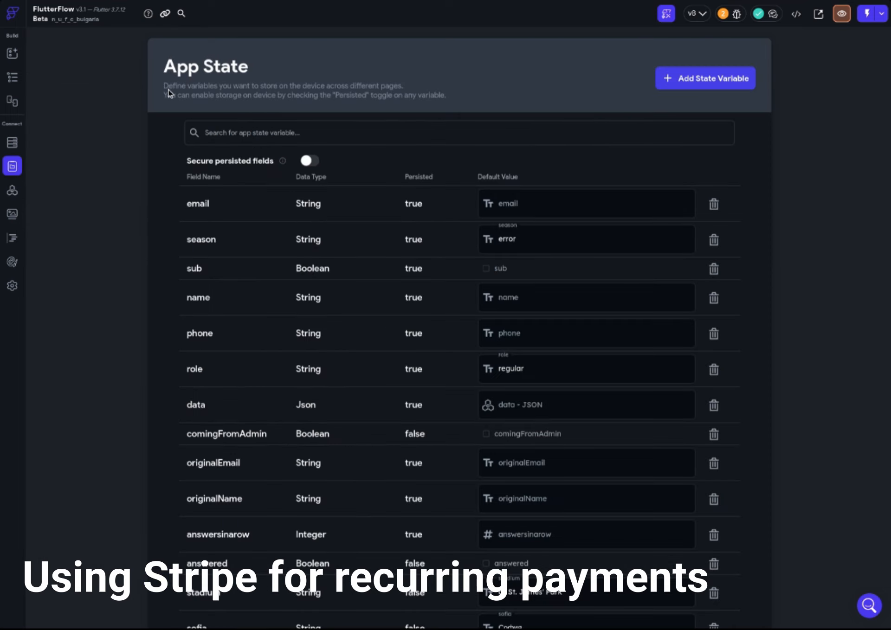
pyautogui.scroll(-8, 95, 264)
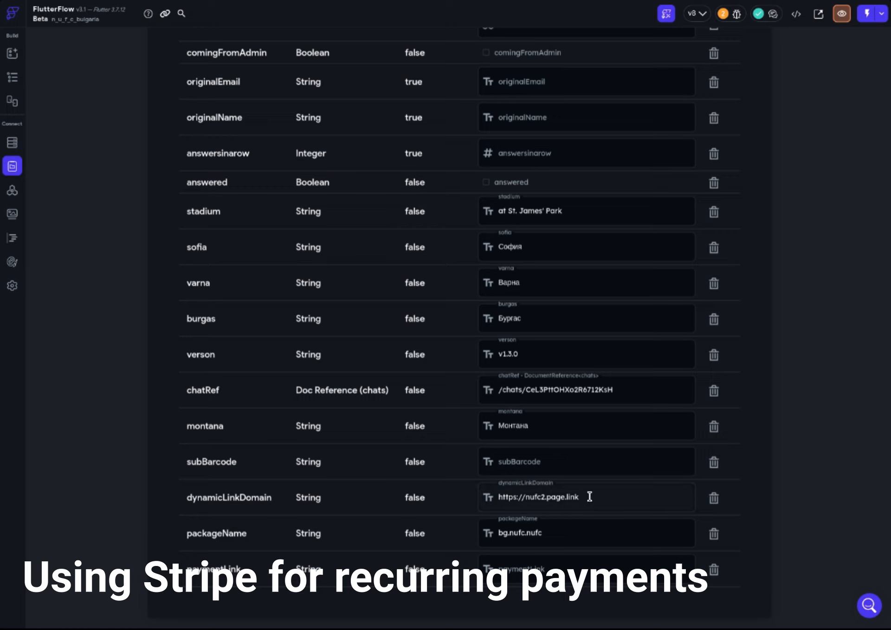
# Review the dynamicLinkDomain and packageName default values, and check the SuccessfulPayment page's parameters and route name
pyautogui.moveTo(597, 497); pyautogui.dragTo(496, 502)
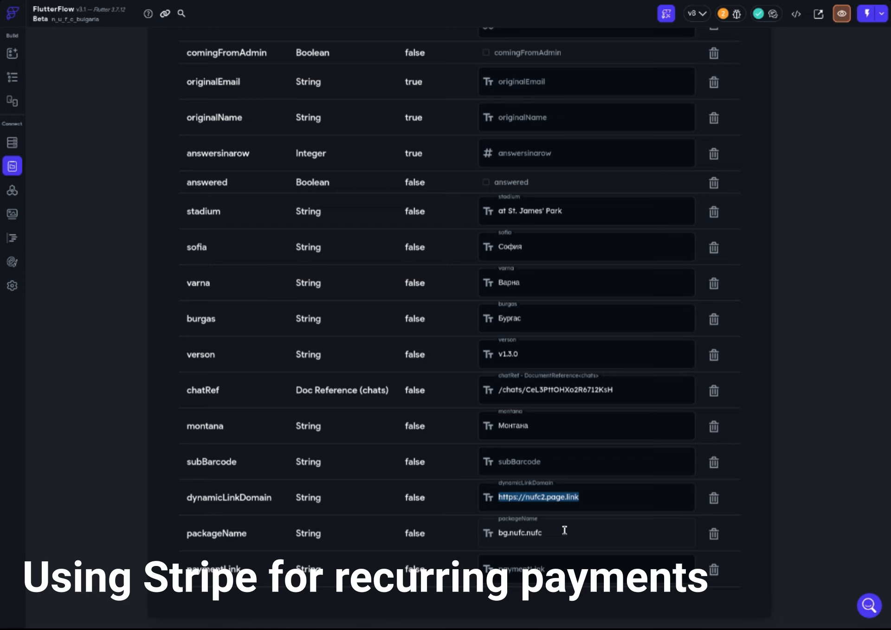
pyautogui.moveTo(564, 531); pyautogui.dragTo(484, 533)
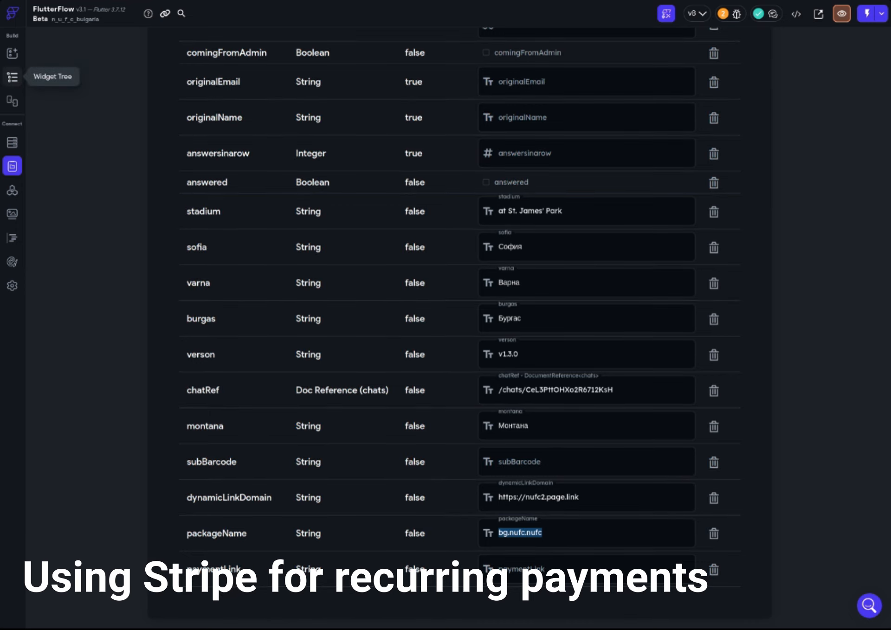
pyautogui.click(13, 81)
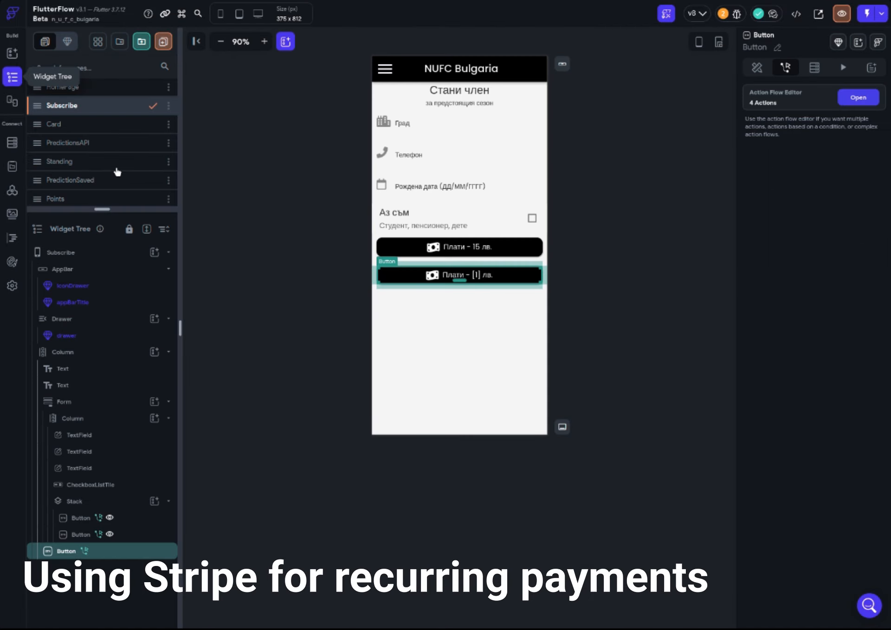
pyautogui.scroll(-10, 118, 172)
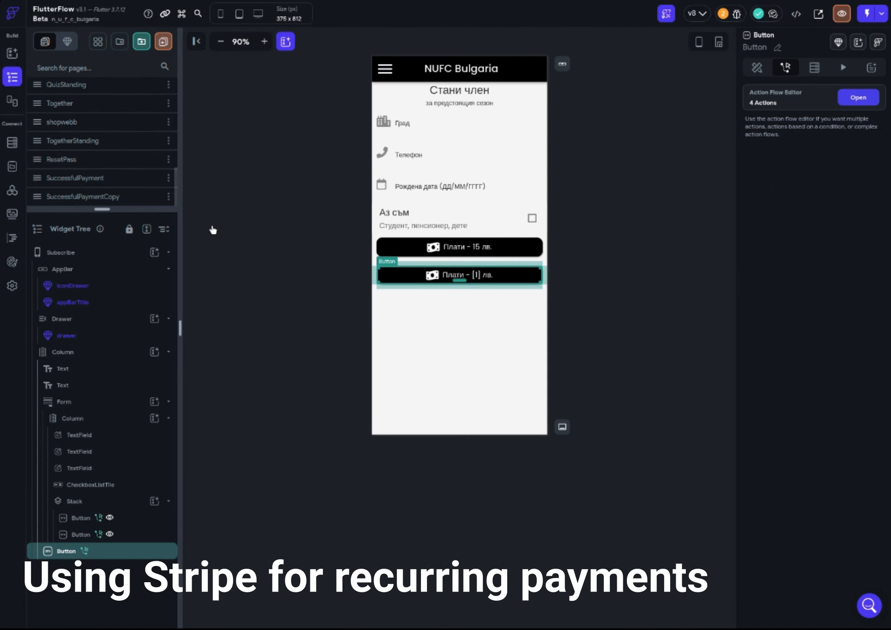
pyautogui.click(132, 179)
pyautogui.click(812, 110)
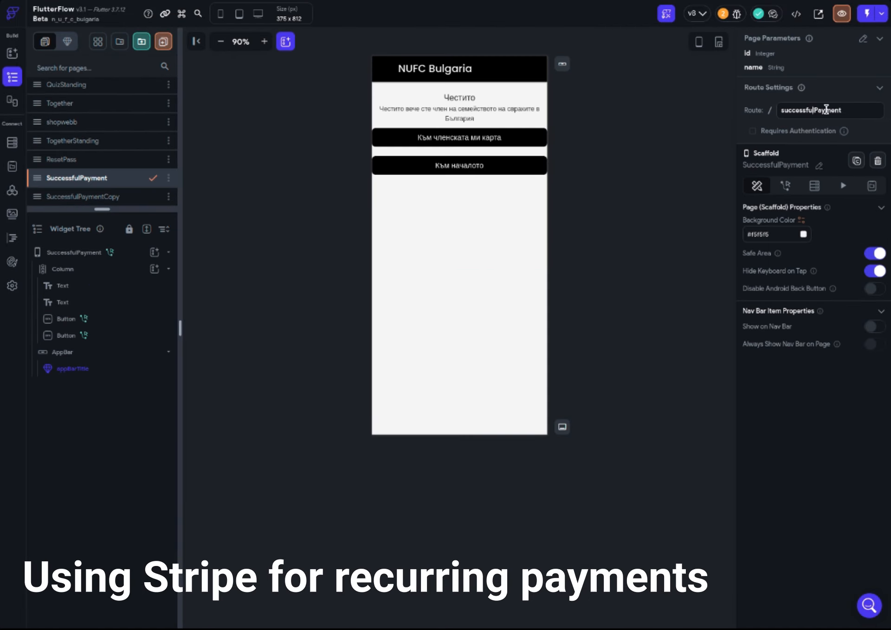
pyautogui.doubleClick(798, 110)
# On the Subscribe page, reopen the payment button's Create Payment Link action and examine the createDynamicLink arguments used for successfulUrl
pyautogui.click(12, 244)
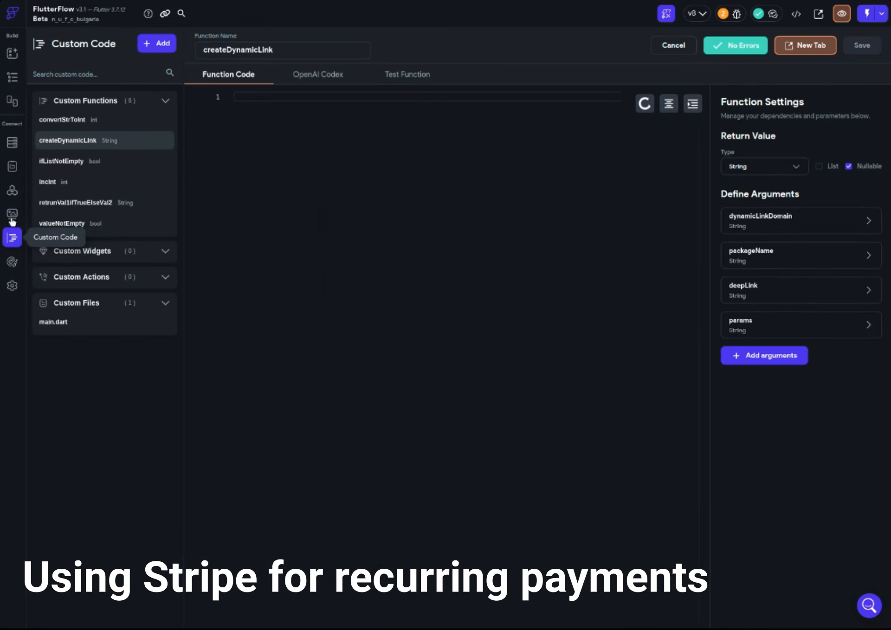
pyautogui.click(17, 82)
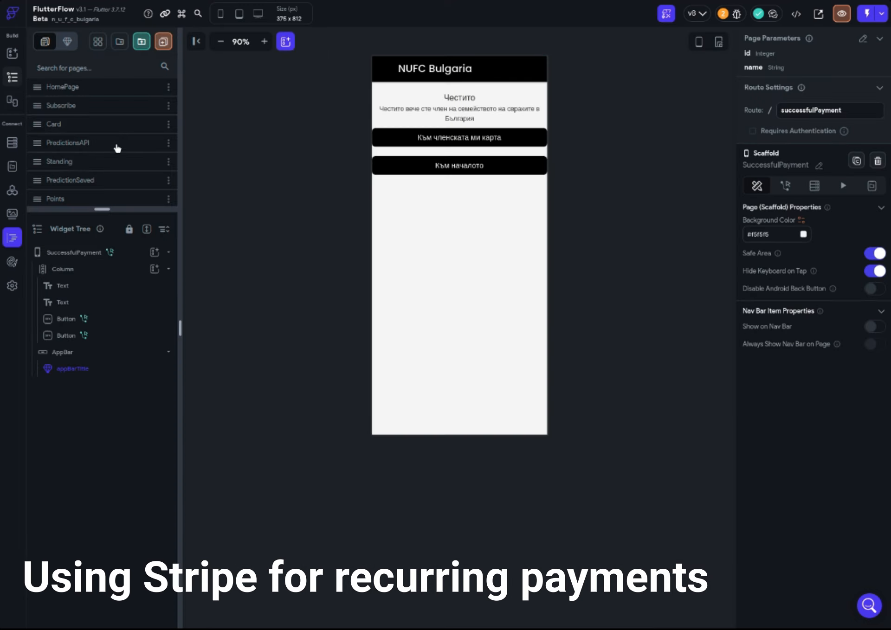
pyautogui.click(88, 107)
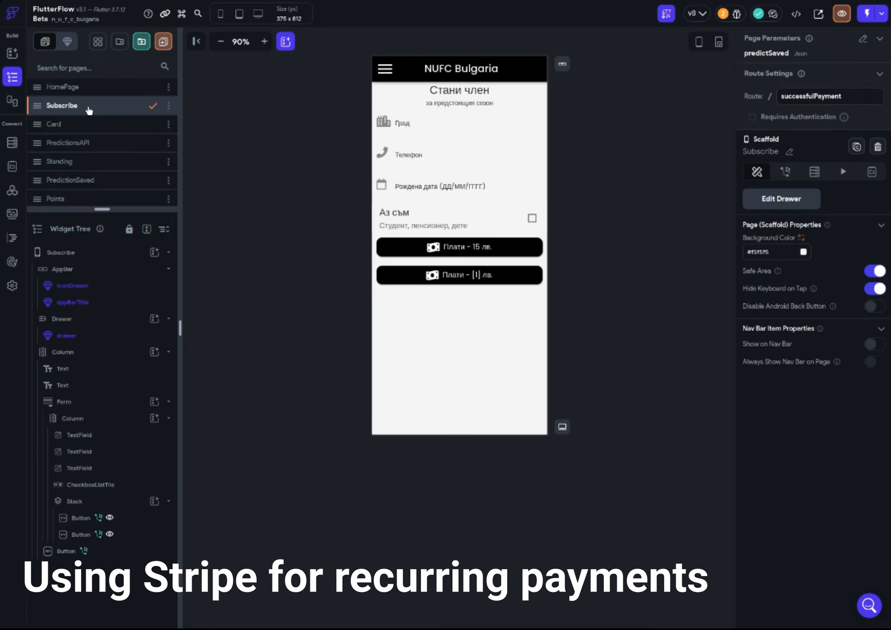
pyautogui.click(463, 279)
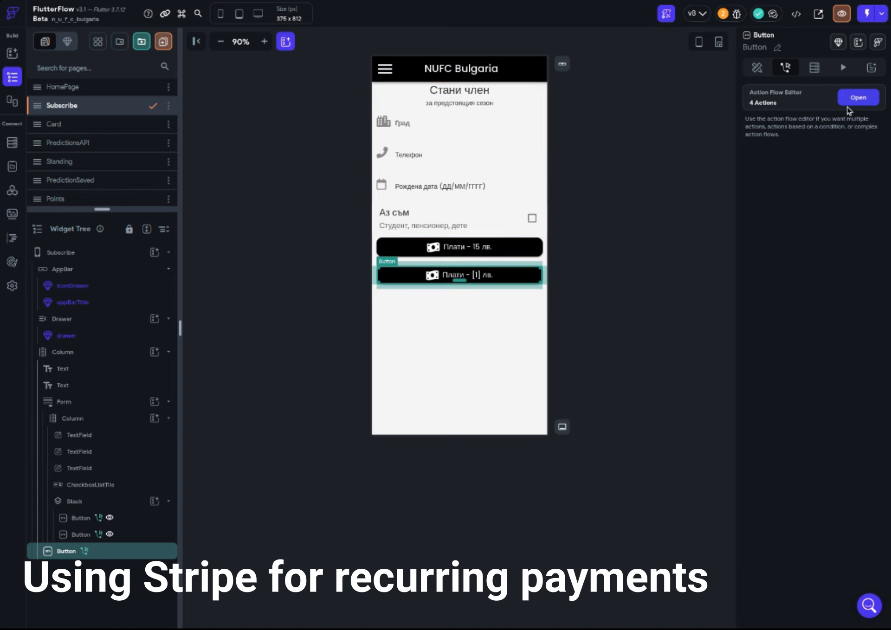
pyautogui.click(859, 99)
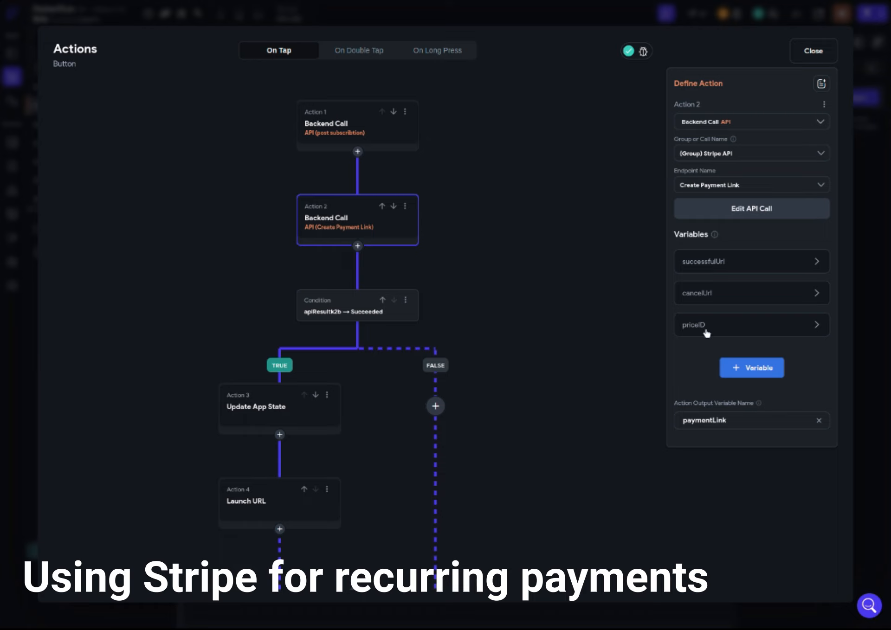
pyautogui.click(715, 265)
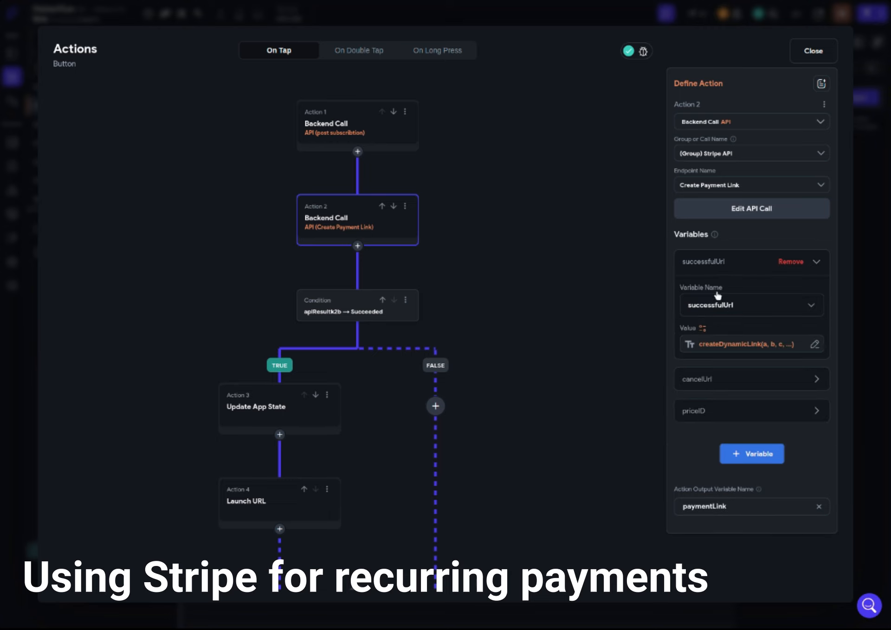
pyautogui.click(734, 346)
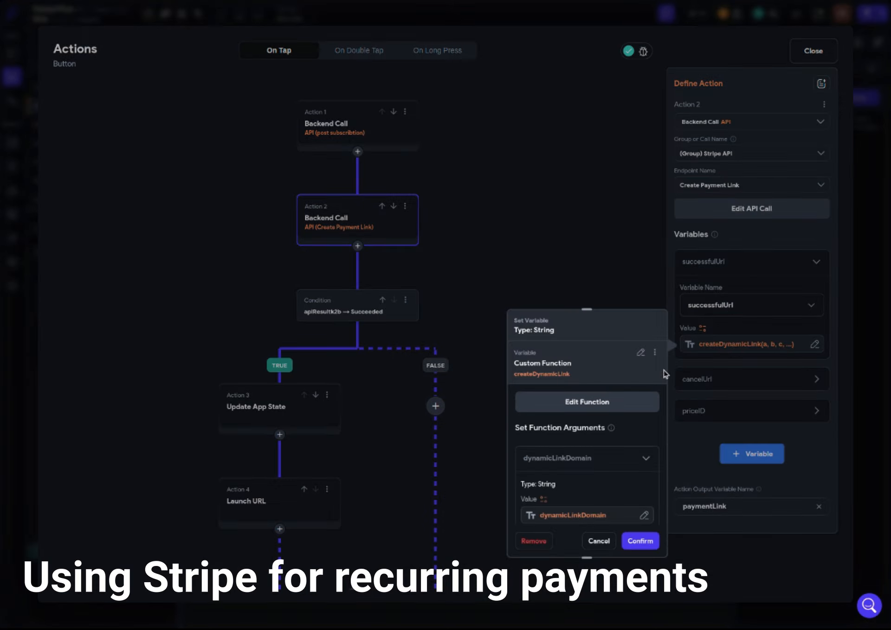
pyautogui.scroll(-5, 559, 441)
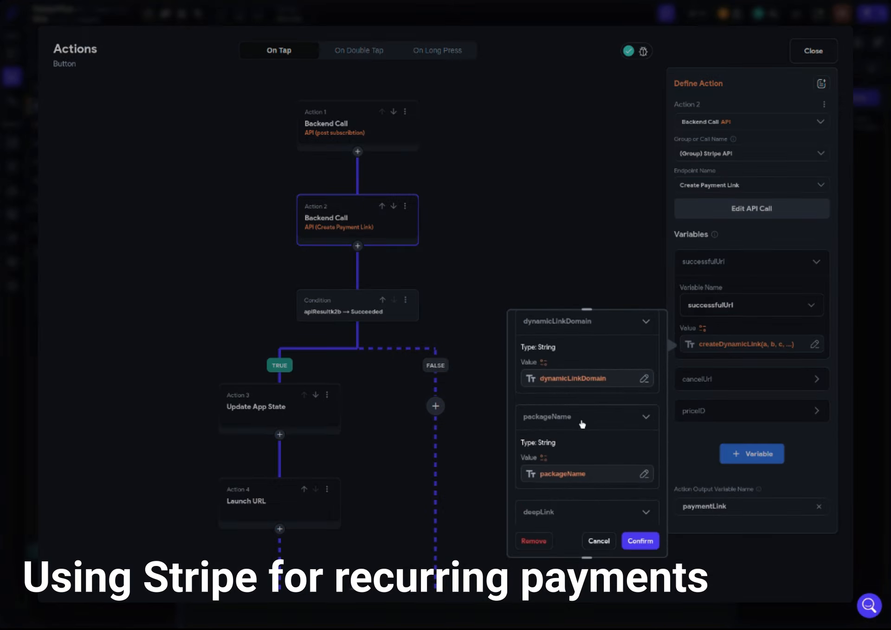
pyautogui.scroll(-2, 583, 424)
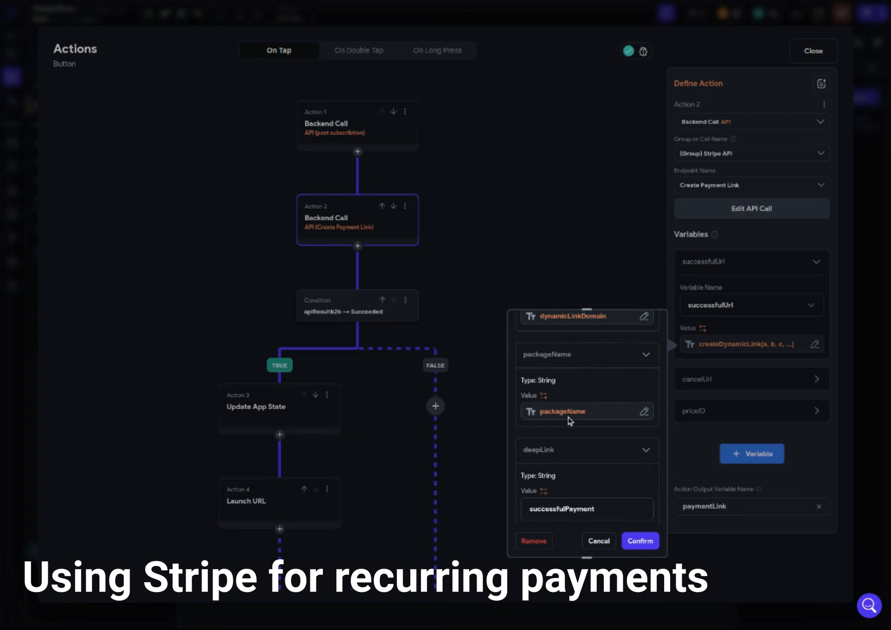
pyautogui.scroll(-2, 570, 420)
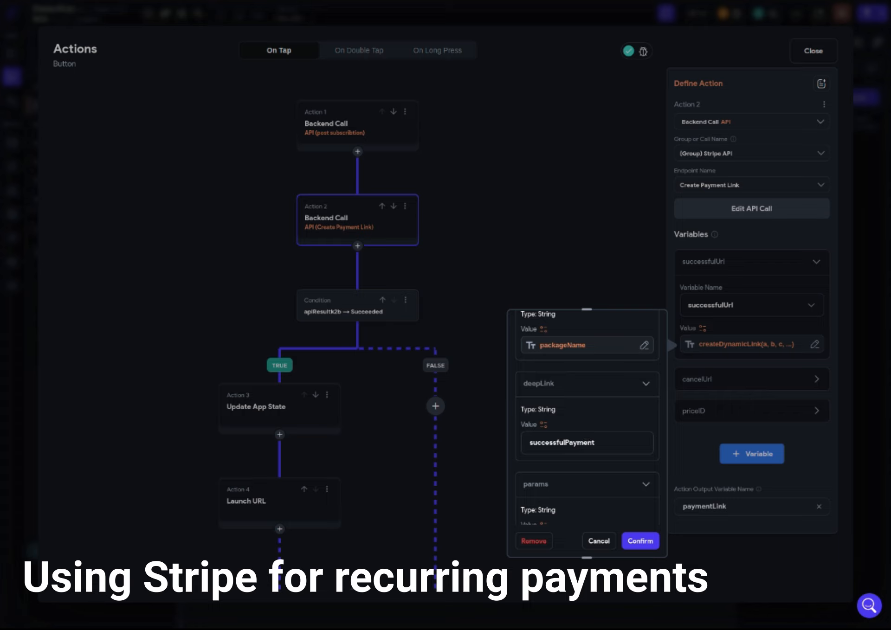
pyautogui.scroll(-3, 586, 446)
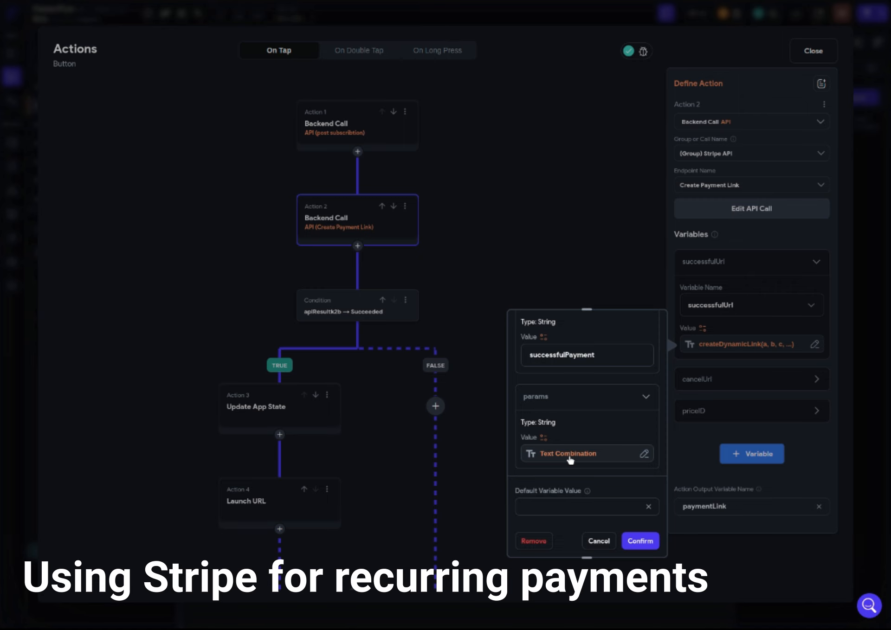
# Inspect the params text combination and the JSON path behind its $.ID part, and close both editors without saving
pyautogui.click(570, 457)
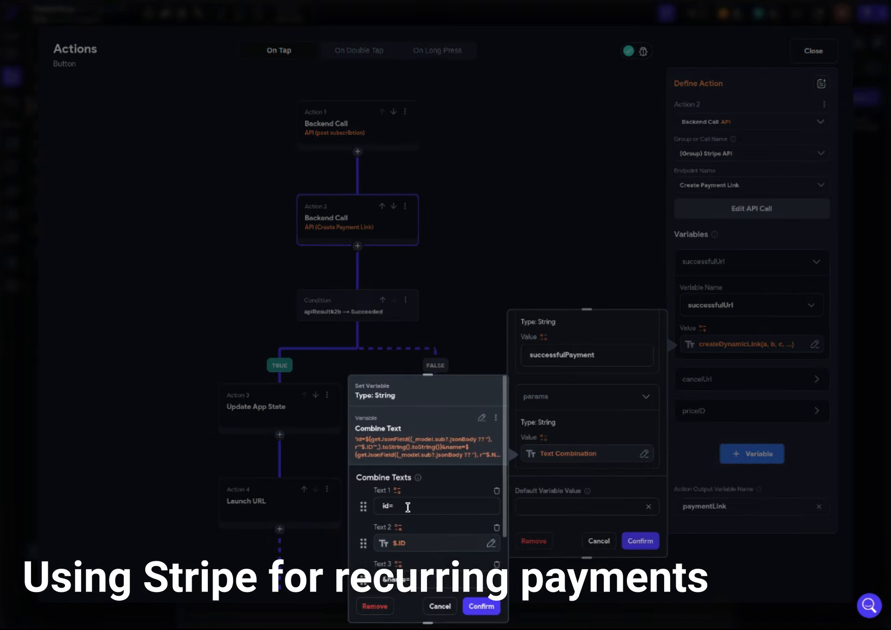
pyautogui.moveTo(398, 507); pyautogui.dragTo(380, 507)
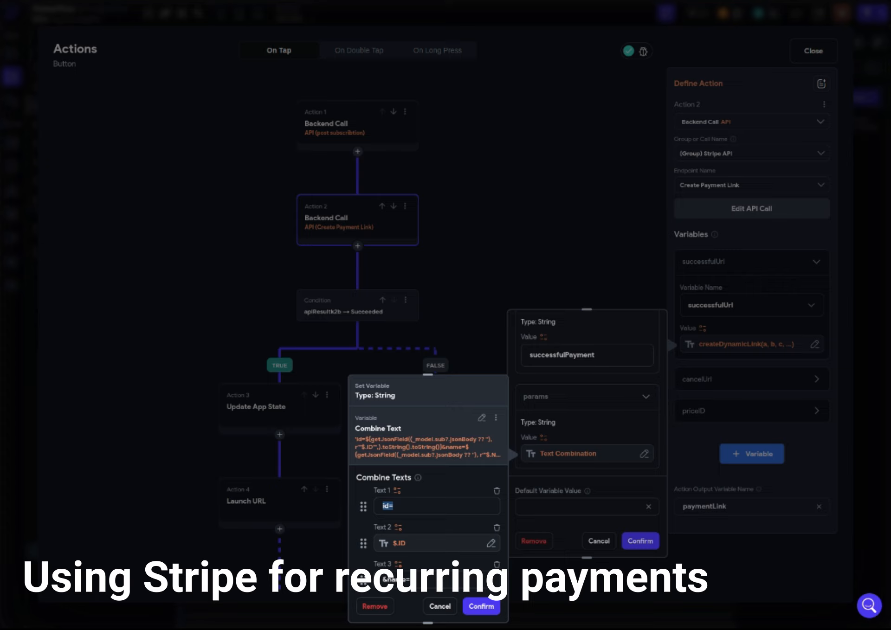
pyautogui.scroll(-2, 463, 490)
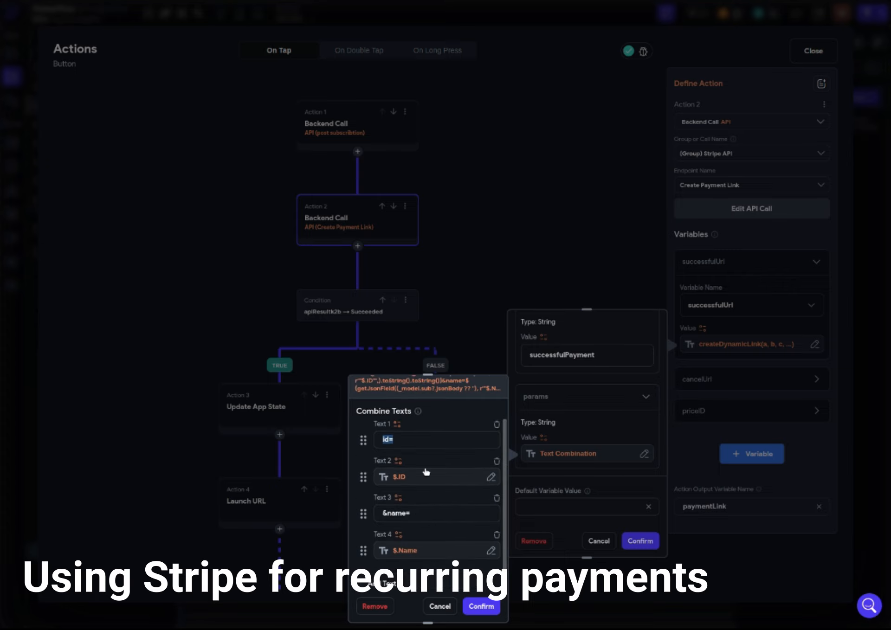
pyautogui.click(407, 439)
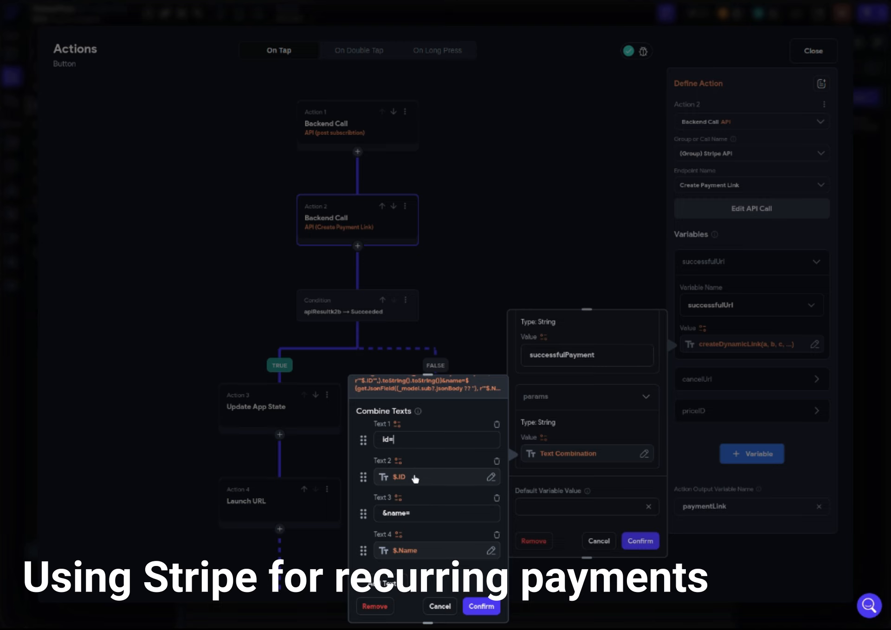
pyautogui.click(415, 477)
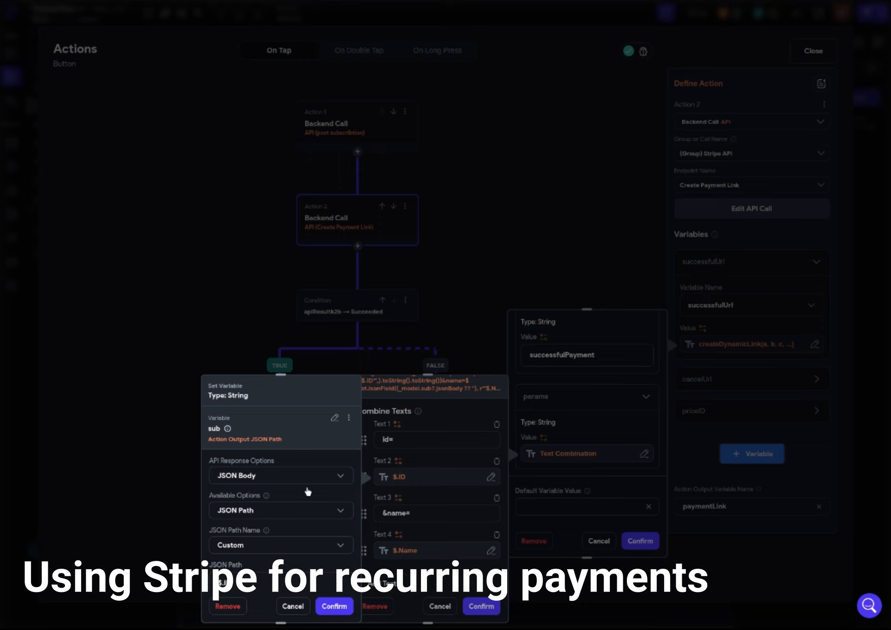
pyautogui.scroll(-1, 302, 494)
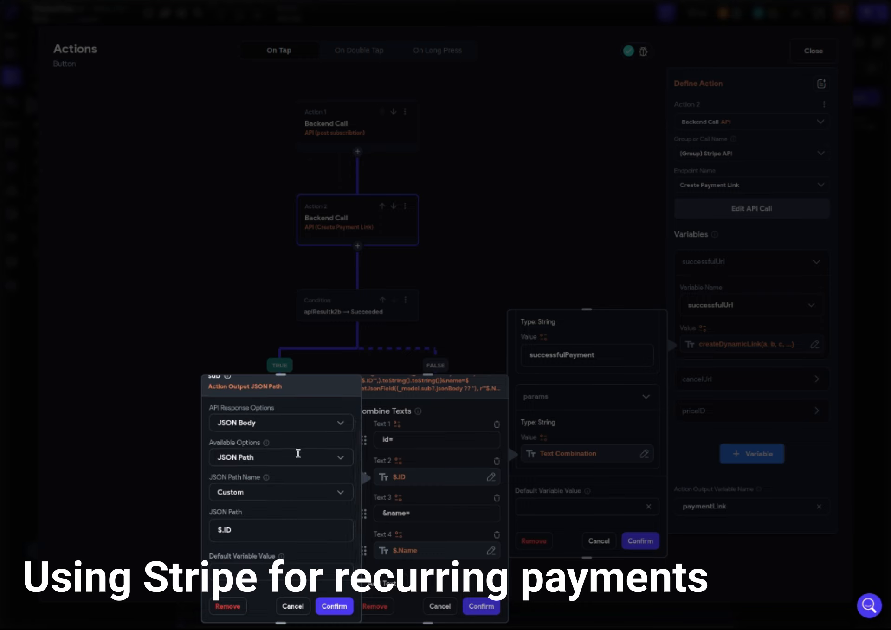
pyautogui.click(292, 605)
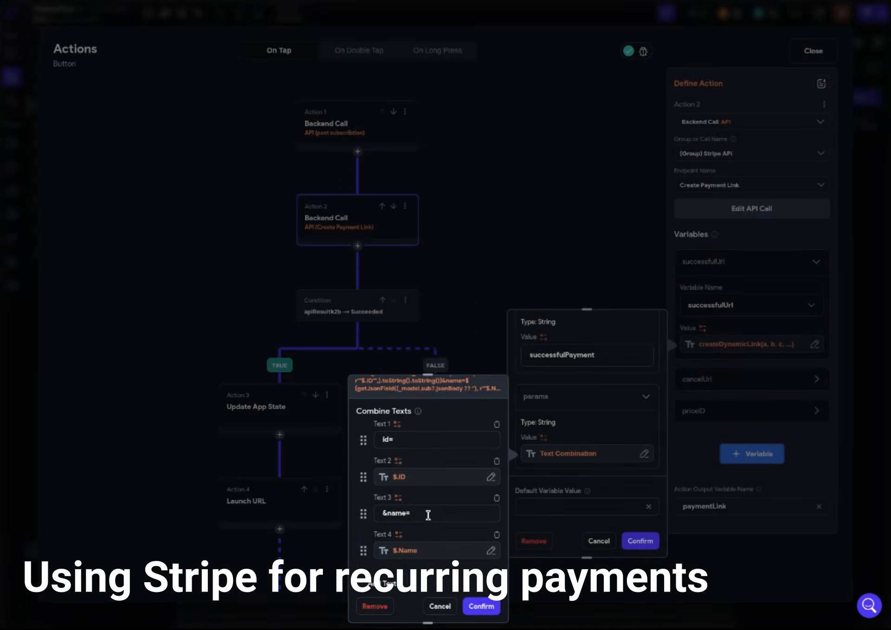
pyautogui.scroll(-2, 428, 510)
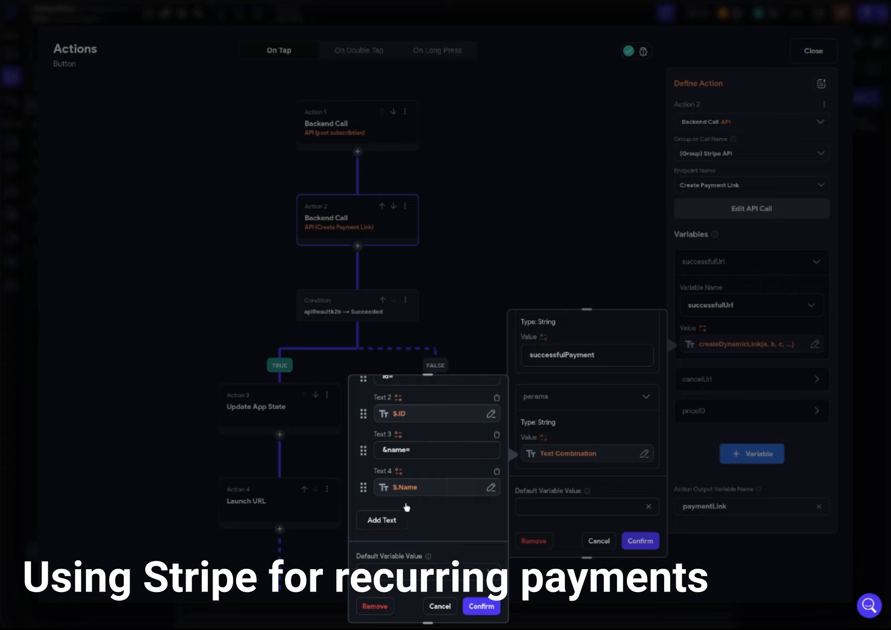
pyautogui.click(434, 609)
# Recheck the id= and &name= text parts of the params combination, and cancel out of the successfulUrl value editor
pyautogui.click(577, 454)
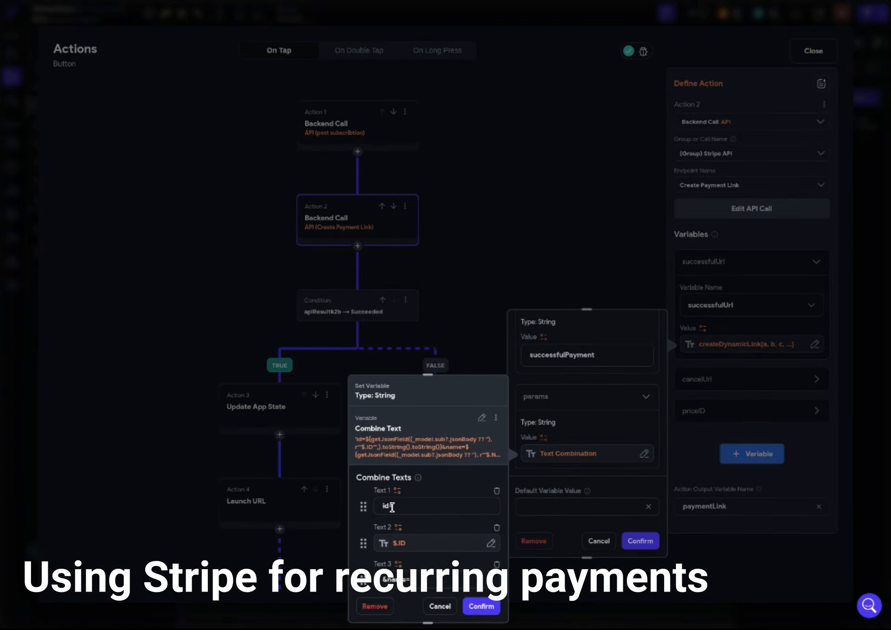
pyautogui.moveTo(390, 507); pyautogui.dragTo(380, 507)
pyautogui.click(407, 506)
pyautogui.scroll(-3, 408, 505)
pyautogui.scroll(-1, 402, 485)
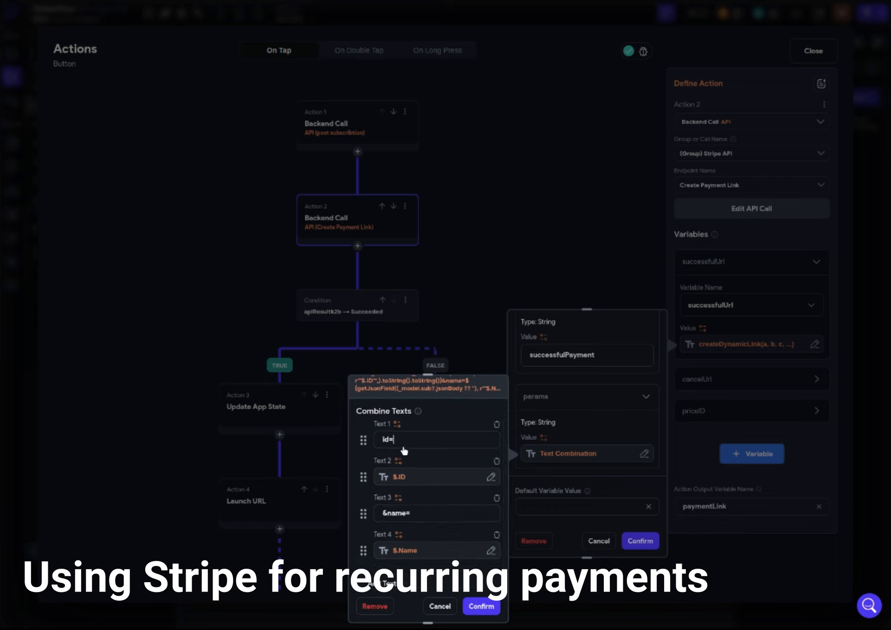
pyautogui.doubleClick(390, 440)
pyautogui.doubleClick(387, 440)
pyautogui.click(391, 440)
pyautogui.click(387, 513)
pyautogui.doubleClick(402, 511)
pyautogui.click(408, 513)
pyautogui.moveTo(407, 513); pyautogui.dragTo(419, 513)
pyautogui.click(439, 607)
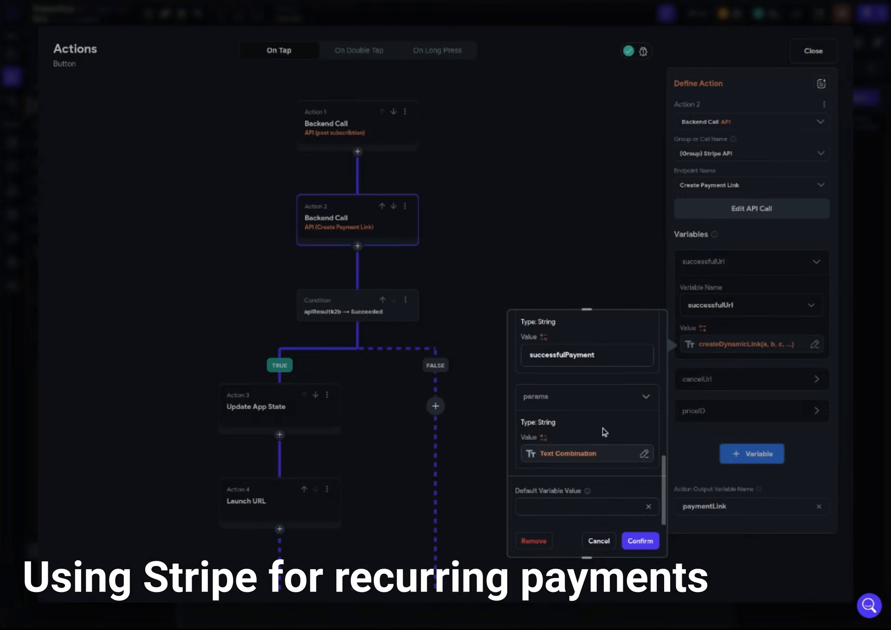
pyautogui.click(599, 542)
# Examine the createDynamicLink arguments for cancelUrl, including the cancelPayment deepLink and the params combination, and cancel the editor
pyautogui.click(721, 383)
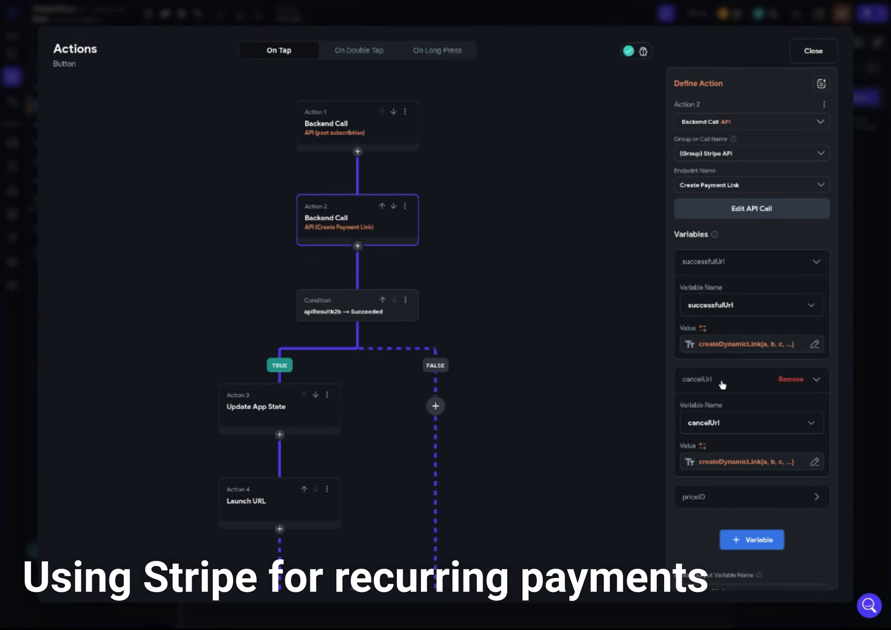
pyautogui.click(742, 465)
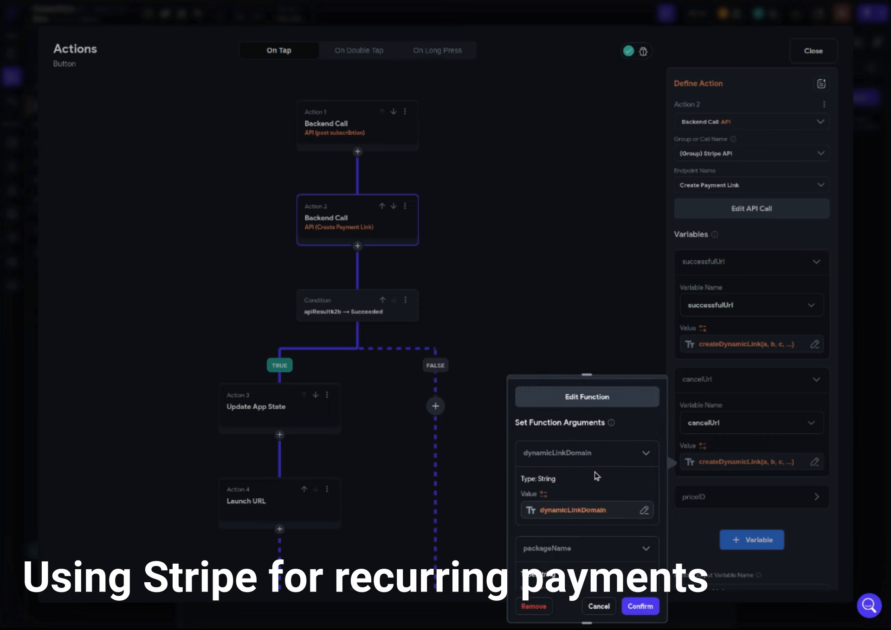
pyautogui.scroll(-1, 595, 476)
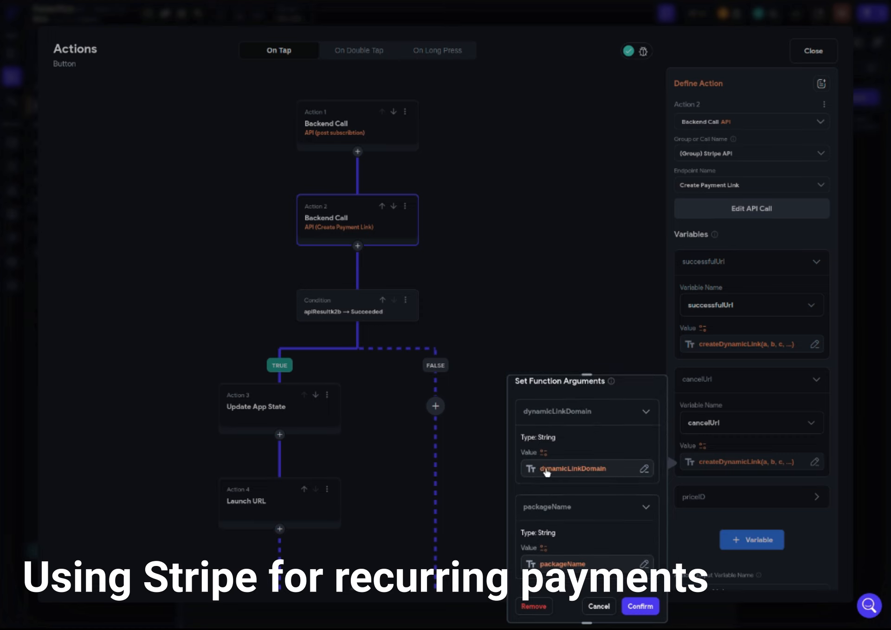
pyautogui.scroll(-2, 587, 471)
pyautogui.scroll(-3, 616, 506)
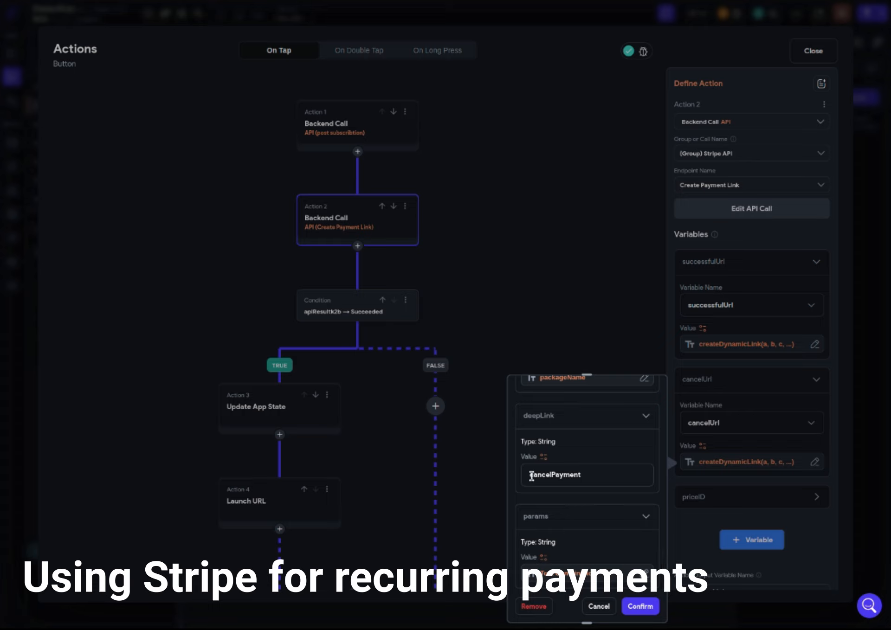
pyautogui.moveTo(533, 476); pyautogui.dragTo(583, 477)
pyautogui.scroll(-2, 580, 506)
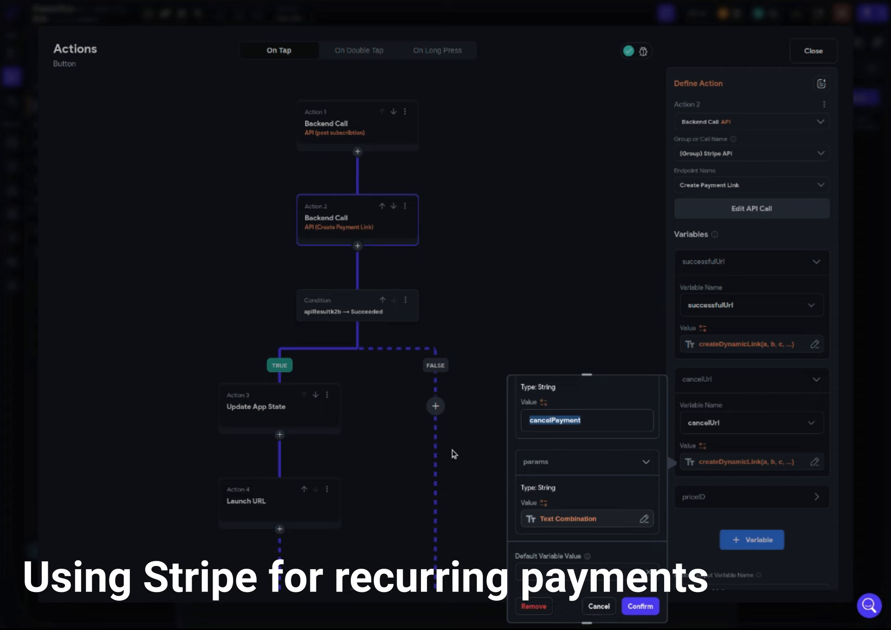
pyautogui.click(599, 607)
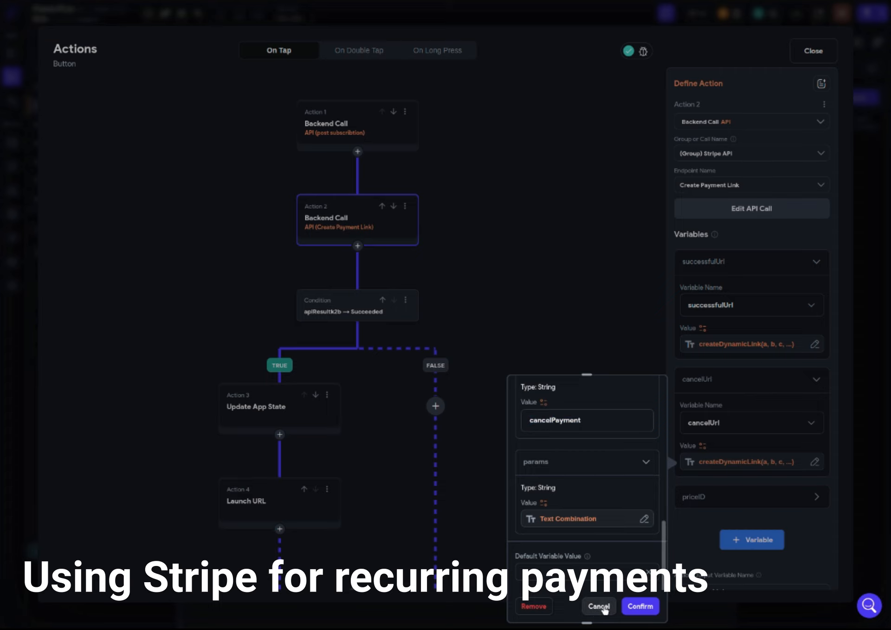
# Examine the If/Then/Else value of the priceID variable, including the price IDs for both checkbox conditions, and cancel the editor
pyautogui.click(726, 504)
pyautogui.scroll(-2, 724, 504)
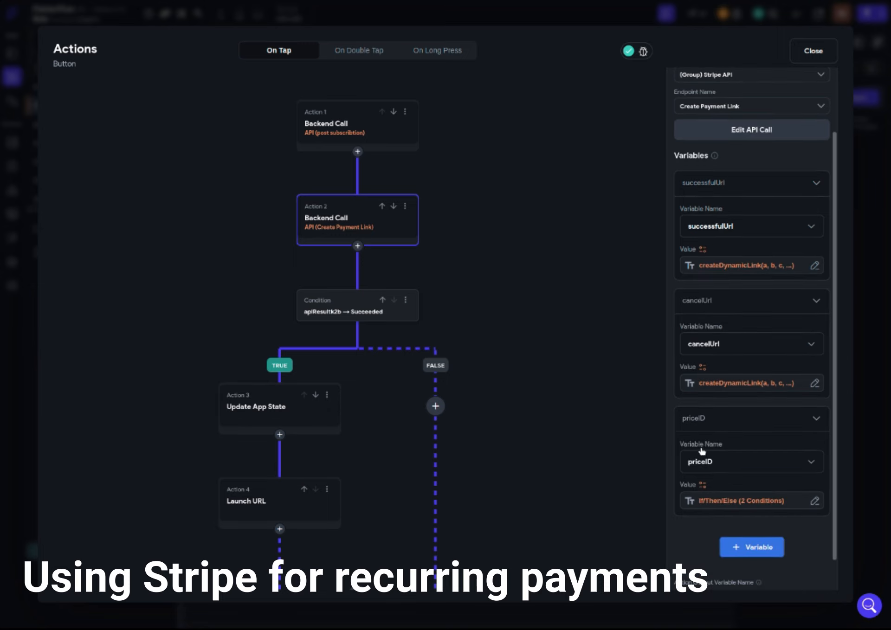
pyautogui.click(733, 503)
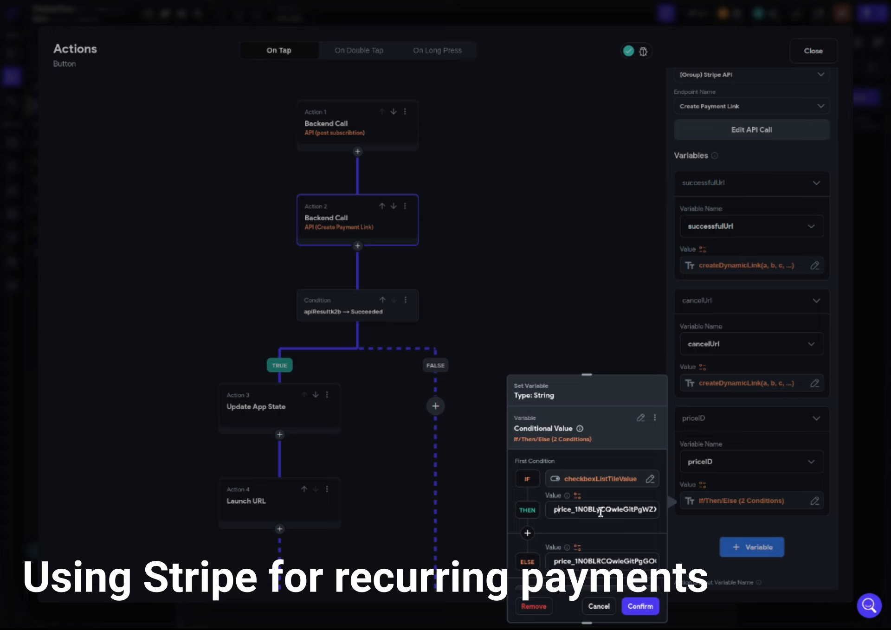
pyautogui.moveTo(557, 511); pyautogui.dragTo(663, 511)
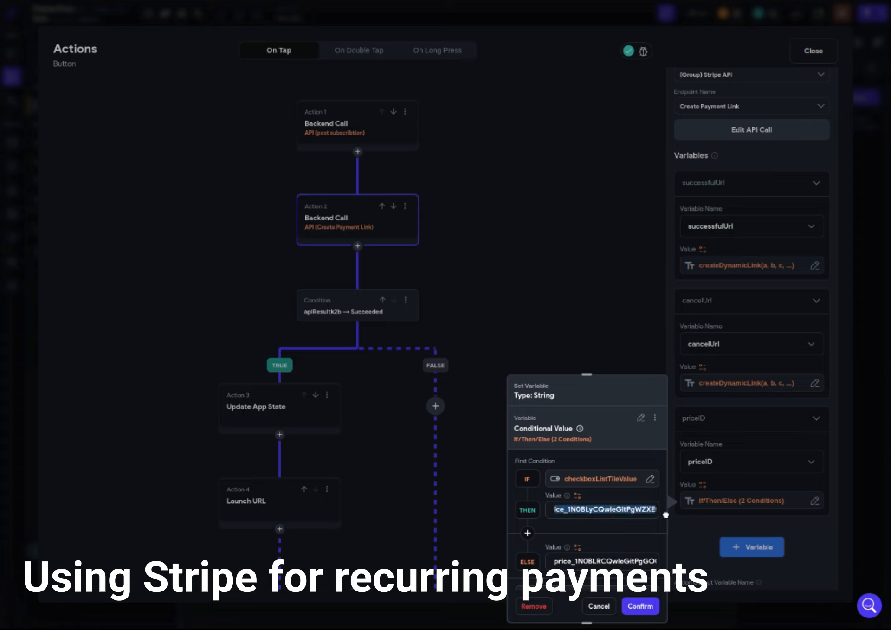
pyautogui.click(572, 561)
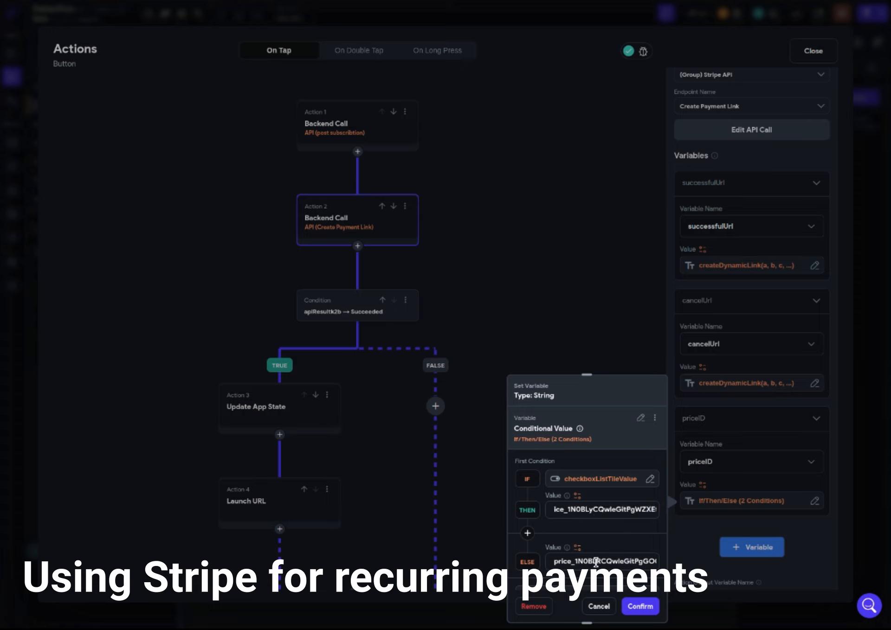
pyautogui.click(597, 607)
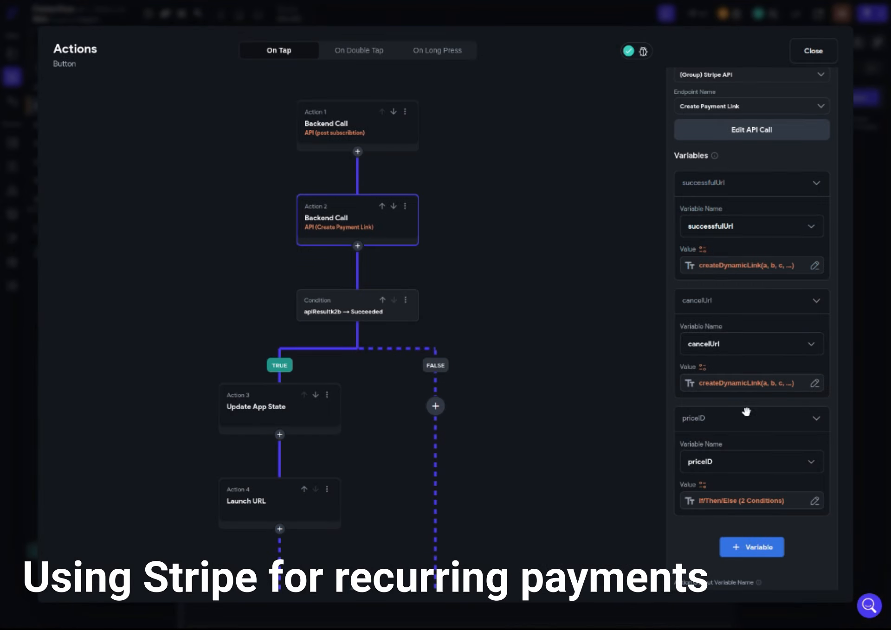
# Review the Create Payment Link action's output variable name and its list of variables
pyautogui.scroll(-1, 746, 411)
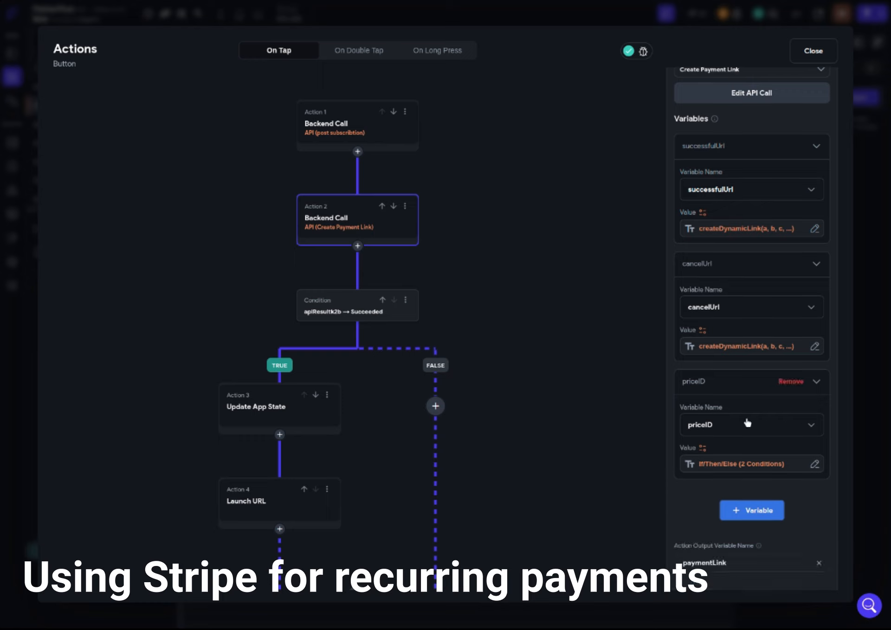
pyautogui.doubleClick(709, 563)
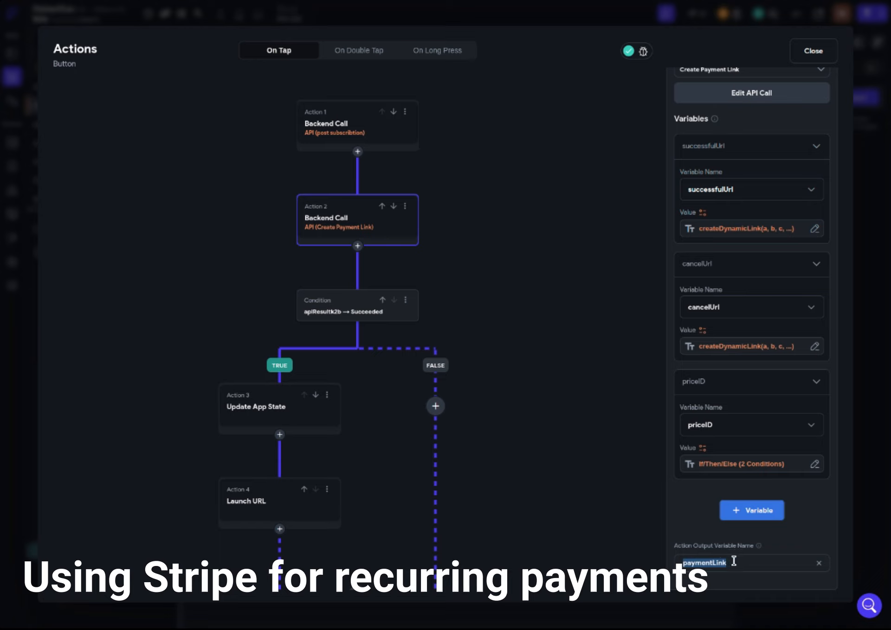
pyautogui.scroll(3, 708, 421)
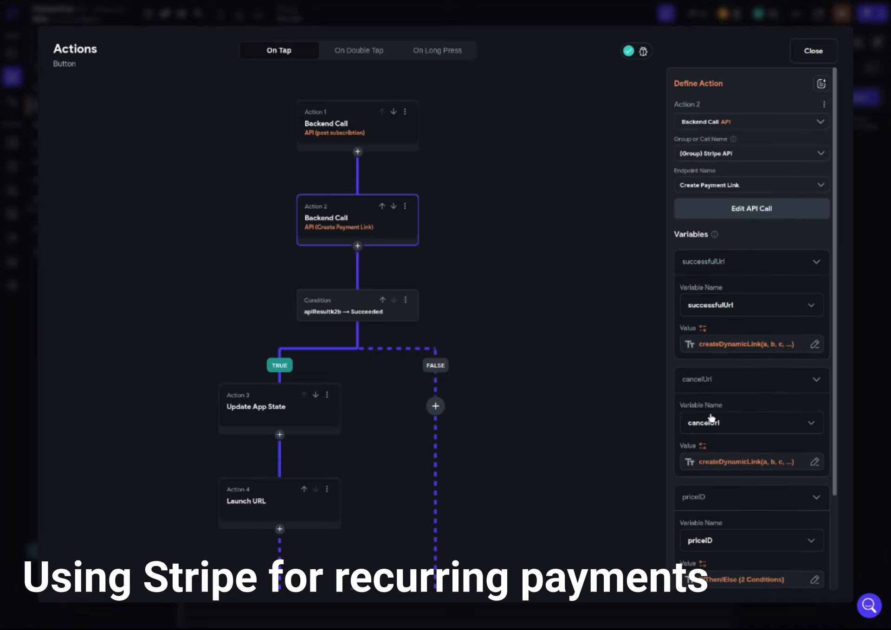
pyautogui.scroll(-3, 711, 418)
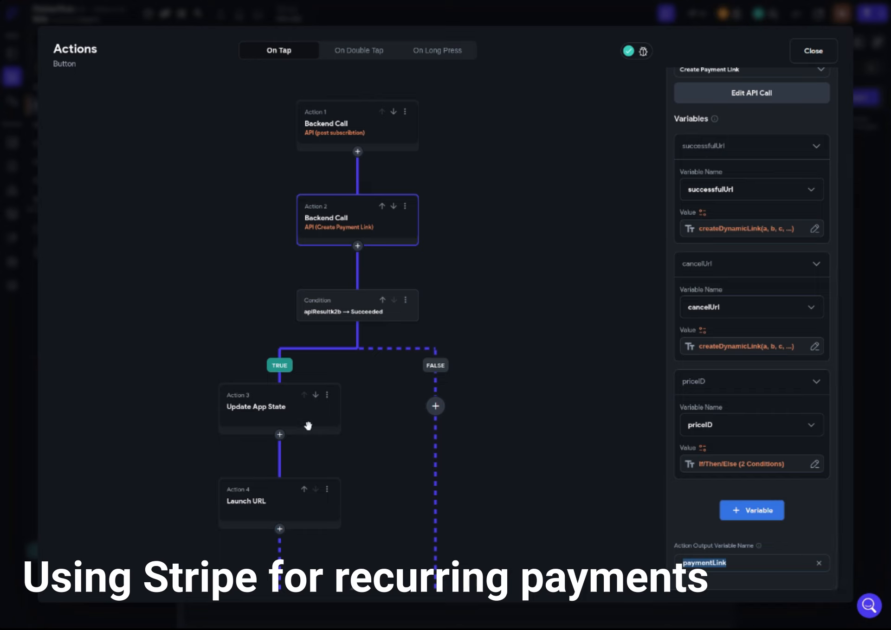
# Inspect the Update App State action's paymentLink field and the JSON path behind its value, and cancel the value editor
pyautogui.moveTo(404, 451); pyautogui.dragTo(398, 341)
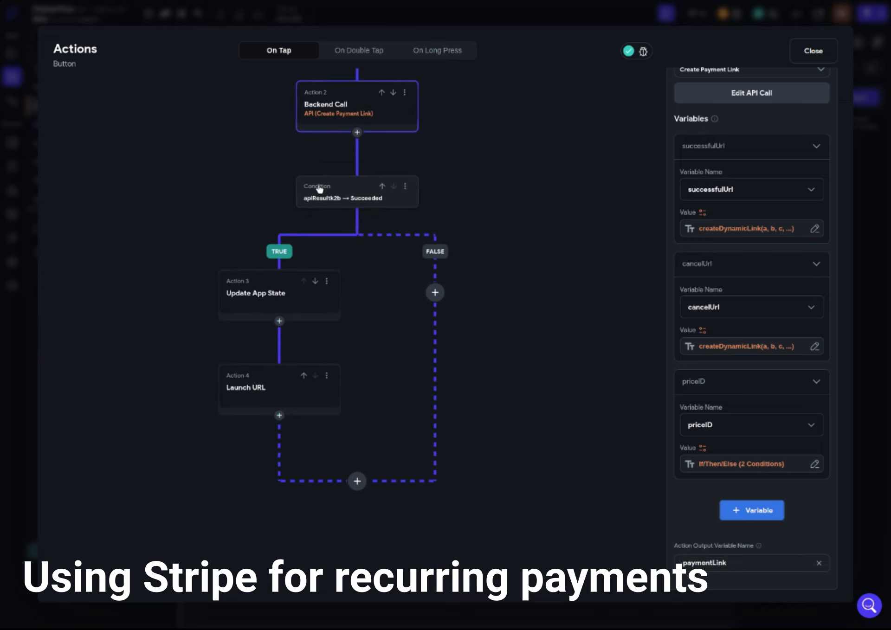
pyautogui.click(264, 296)
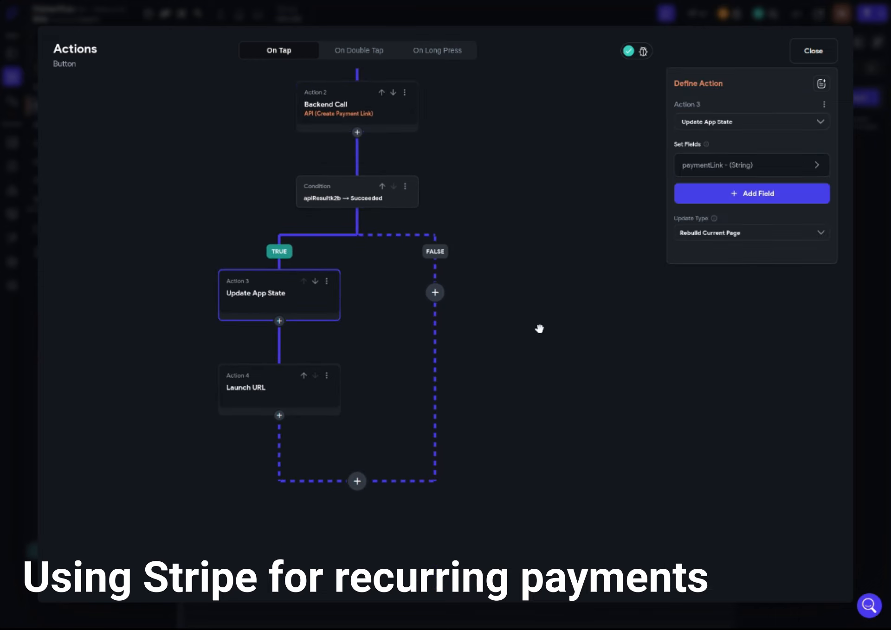
pyautogui.click(708, 168)
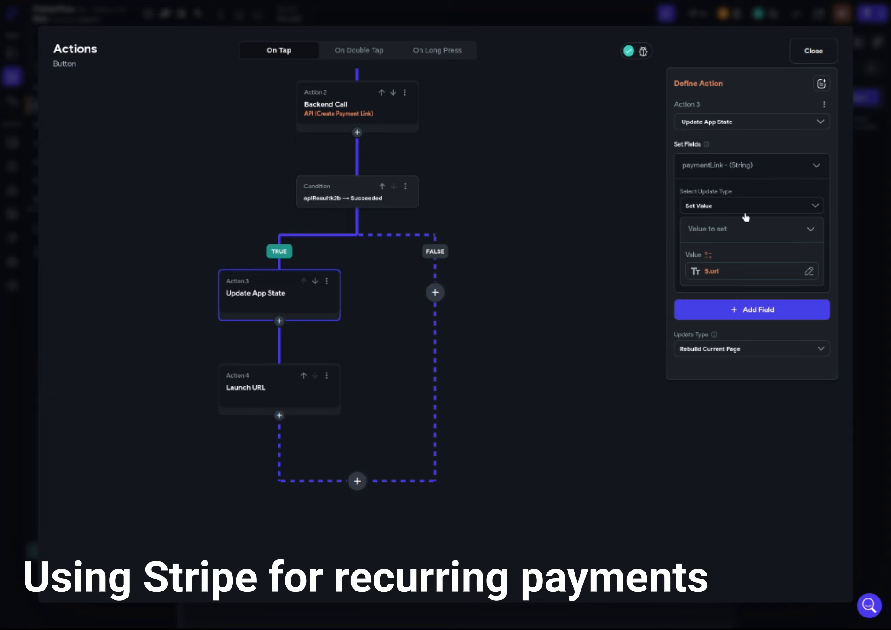
pyautogui.click(733, 278)
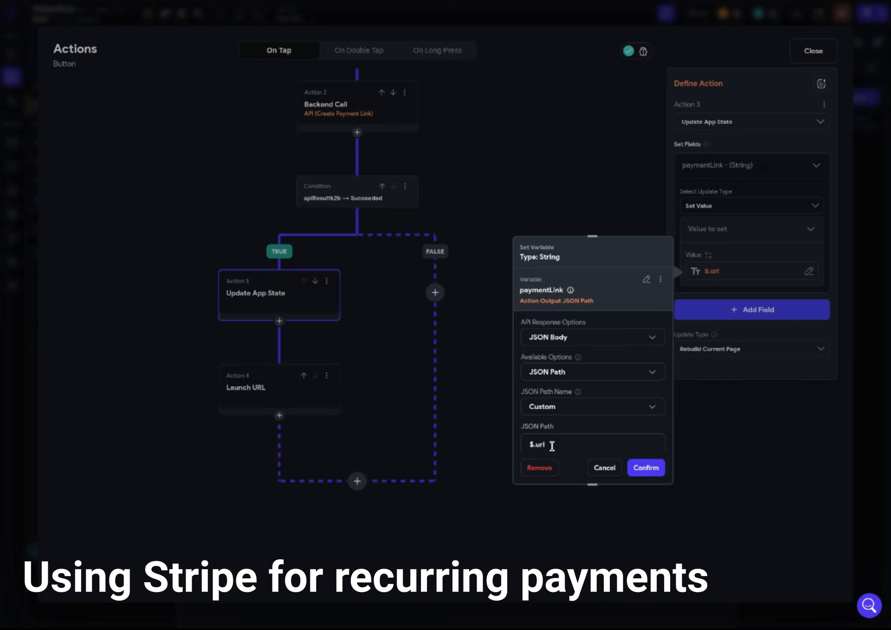
pyautogui.moveTo(549, 446); pyautogui.dragTo(521, 448)
pyautogui.click(561, 446)
pyautogui.scroll(-2, 562, 446)
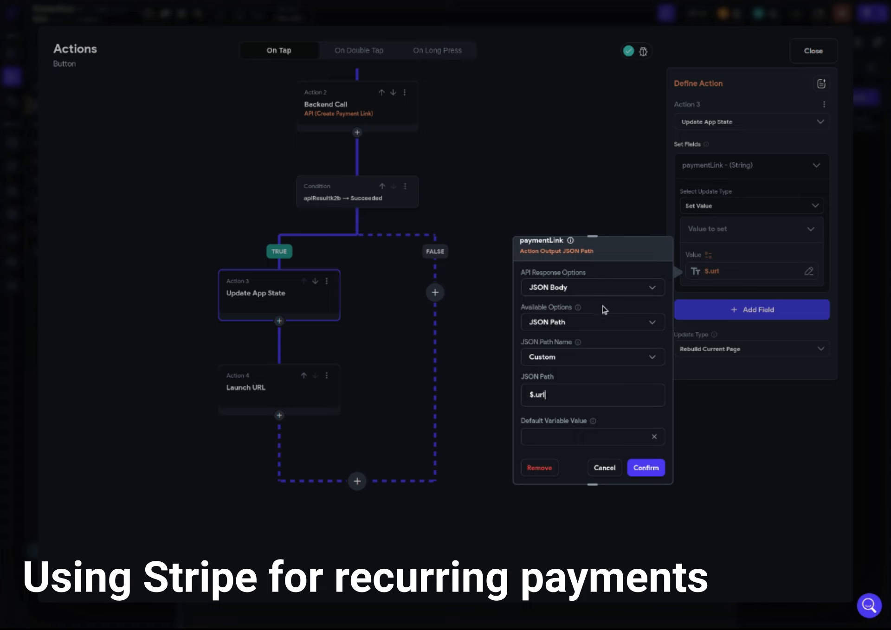
pyautogui.scroll(2, 605, 310)
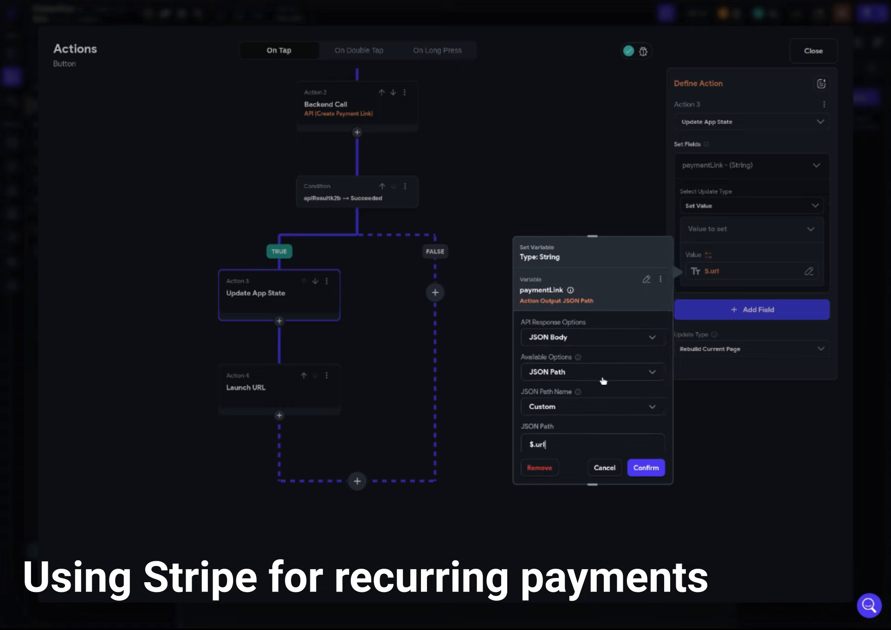
pyautogui.click(605, 468)
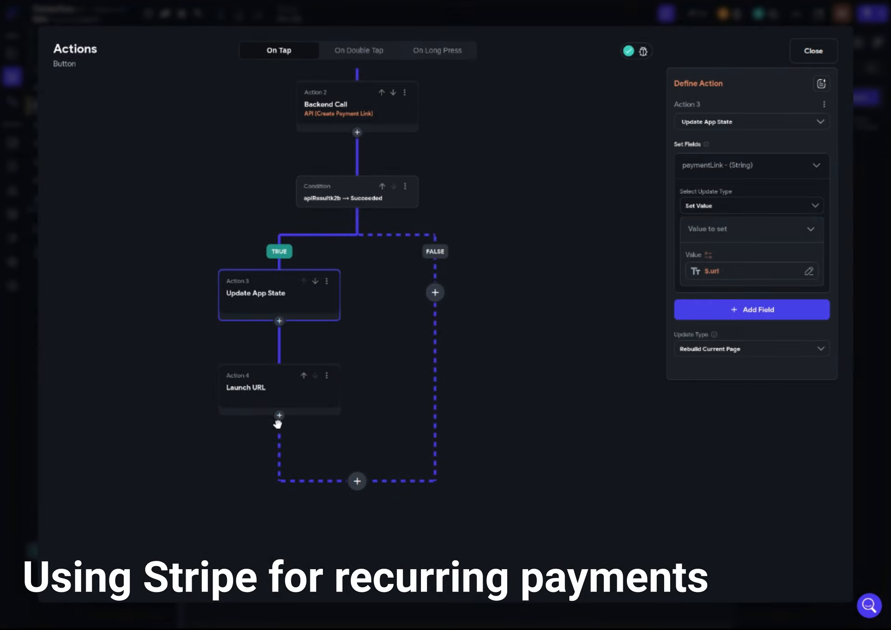
# Inspect the JSON path variable used by the Launch URL action, cancel its editor and close the button's action flow
pyautogui.click(264, 393)
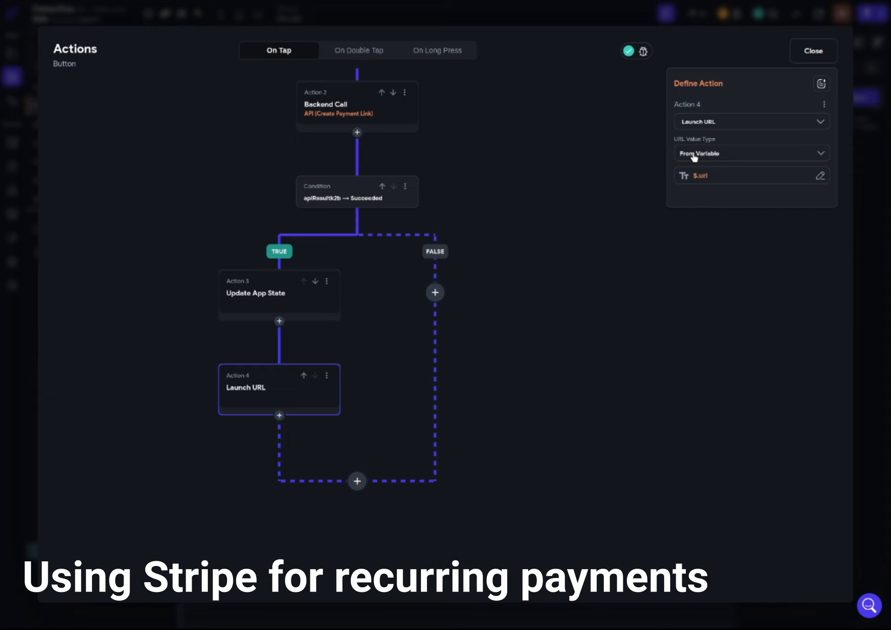
pyautogui.click(704, 176)
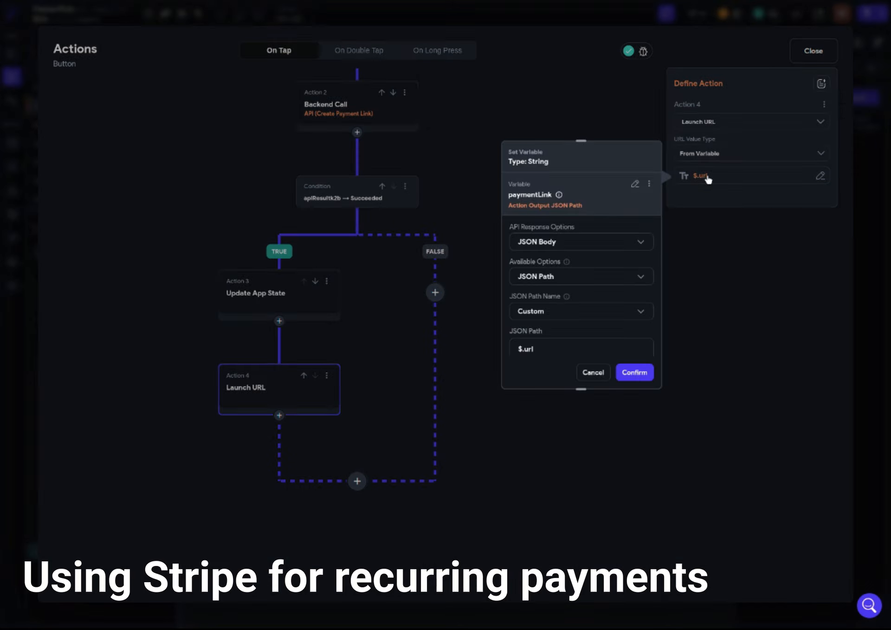
pyautogui.scroll(-3, 558, 316)
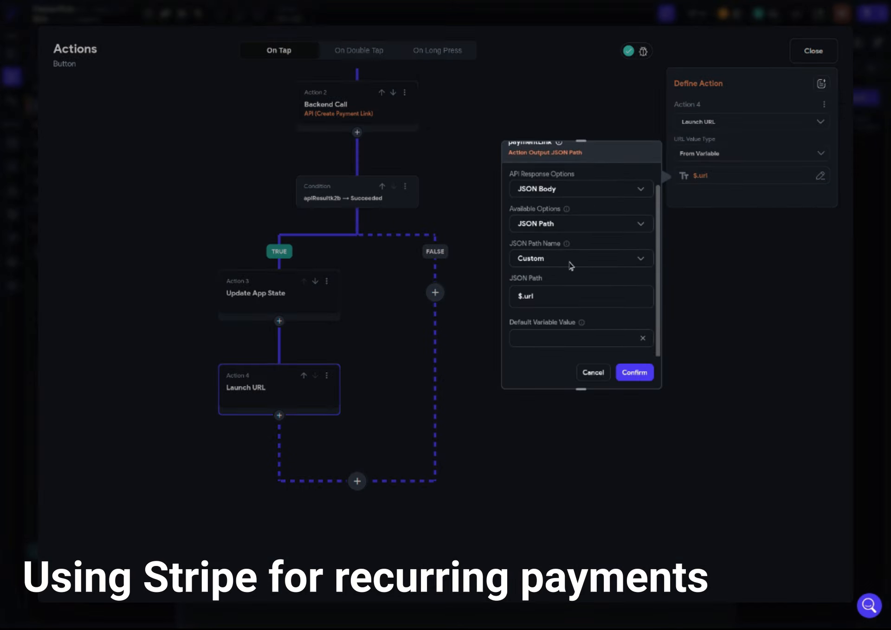
pyautogui.scroll(3, 541, 223)
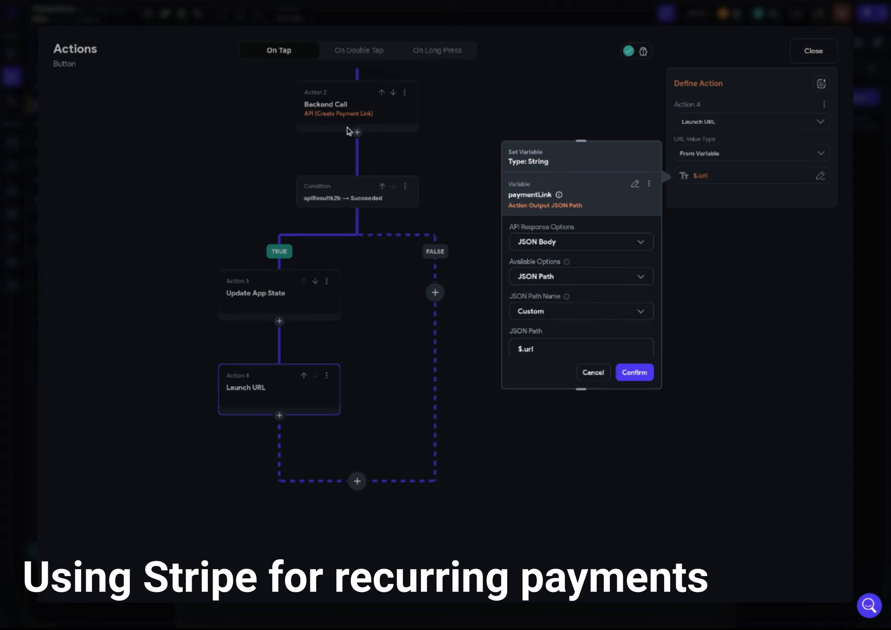
pyautogui.scroll(-2, 553, 267)
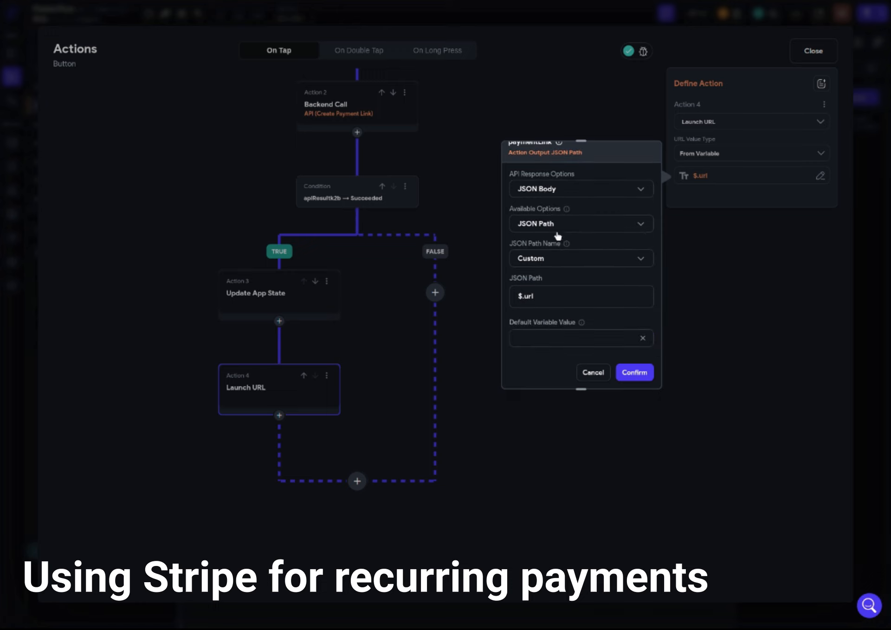
pyautogui.doubleClick(533, 297)
pyautogui.click(544, 296)
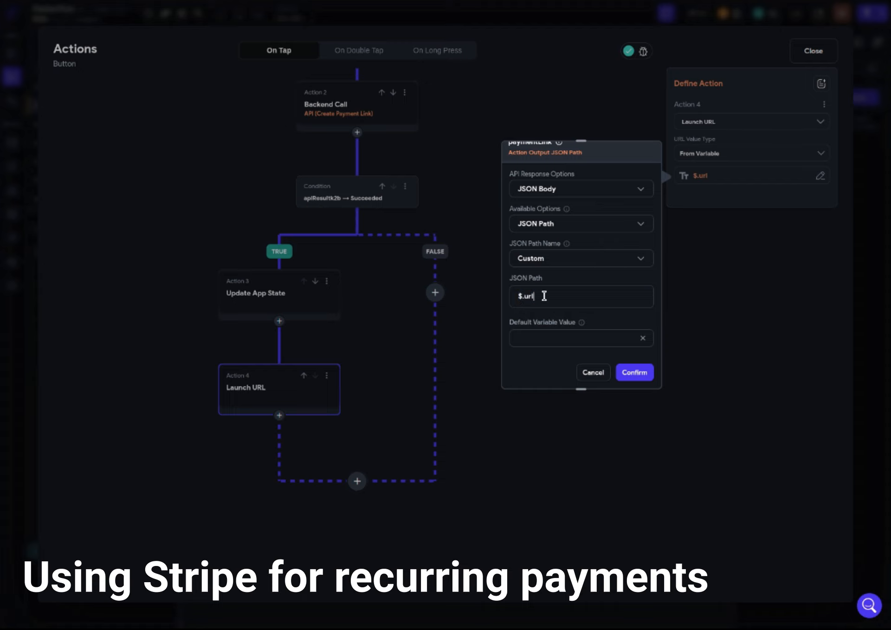
pyautogui.click(593, 374)
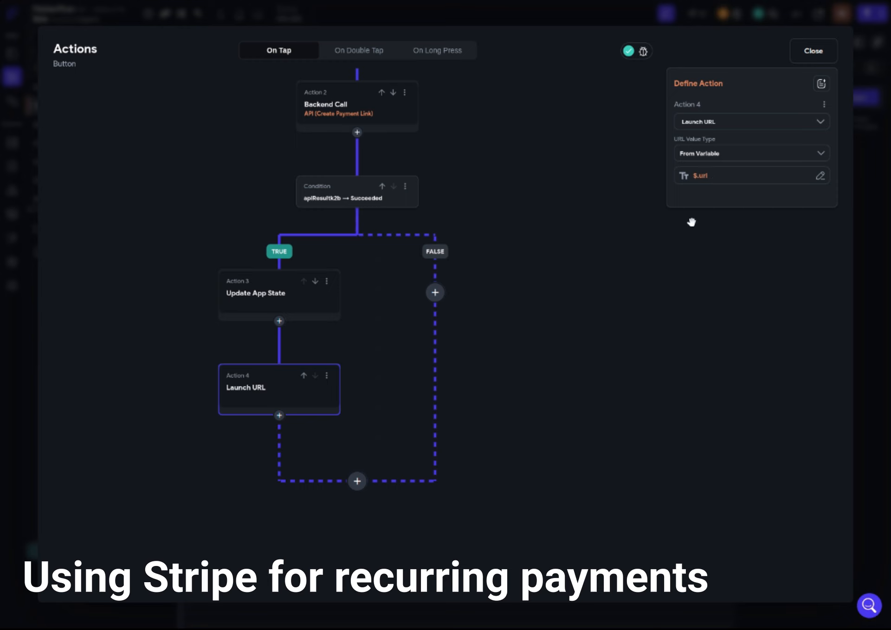
pyautogui.click(802, 56)
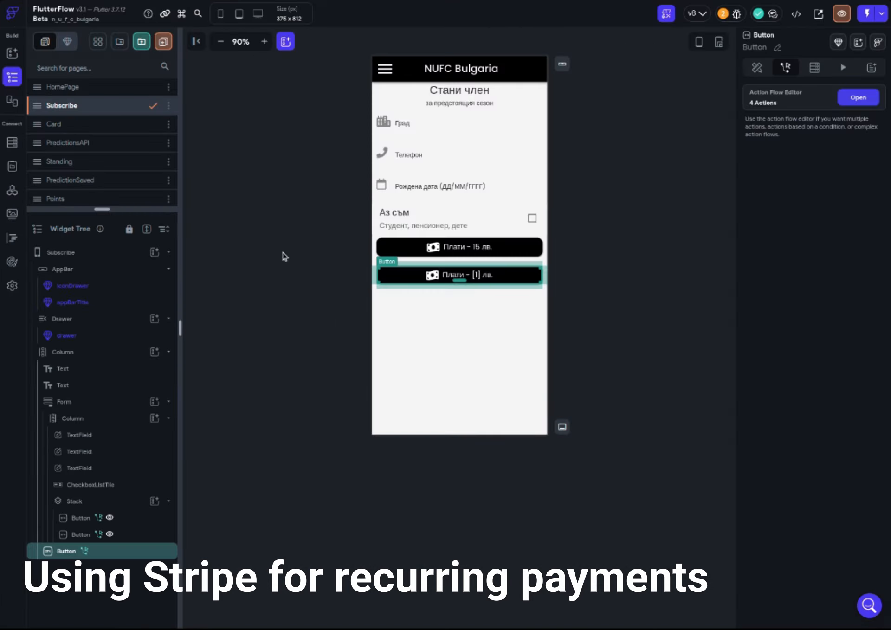
# Open the SuccessfulPayment page and review its page parameters and route settings
pyautogui.scroll(-10, 98, 166)
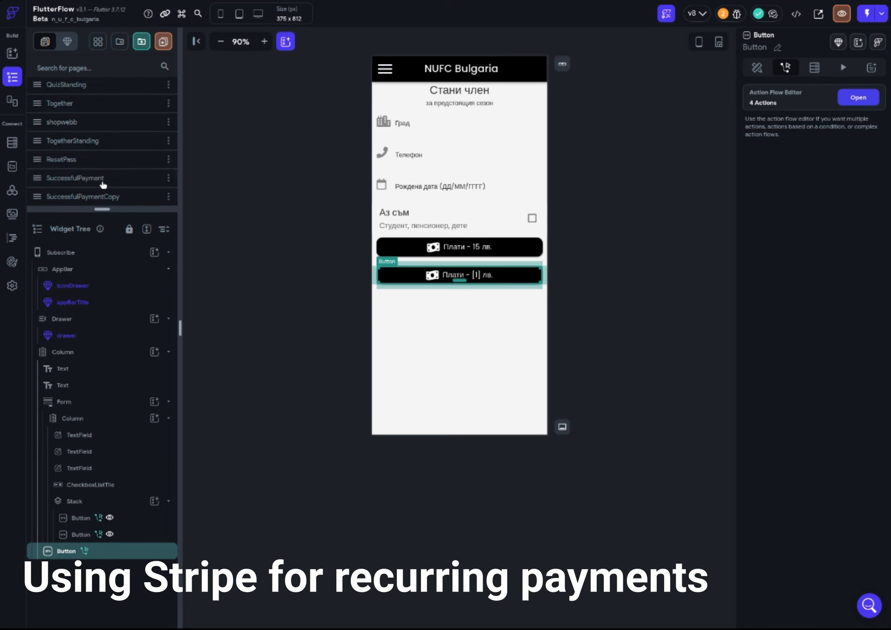
pyautogui.click(103, 185)
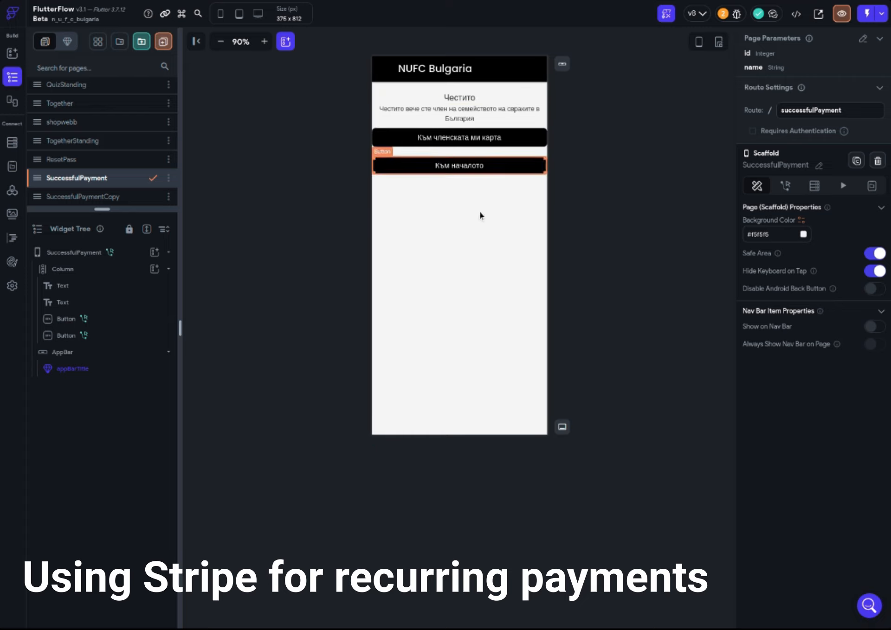
pyautogui.click(625, 188)
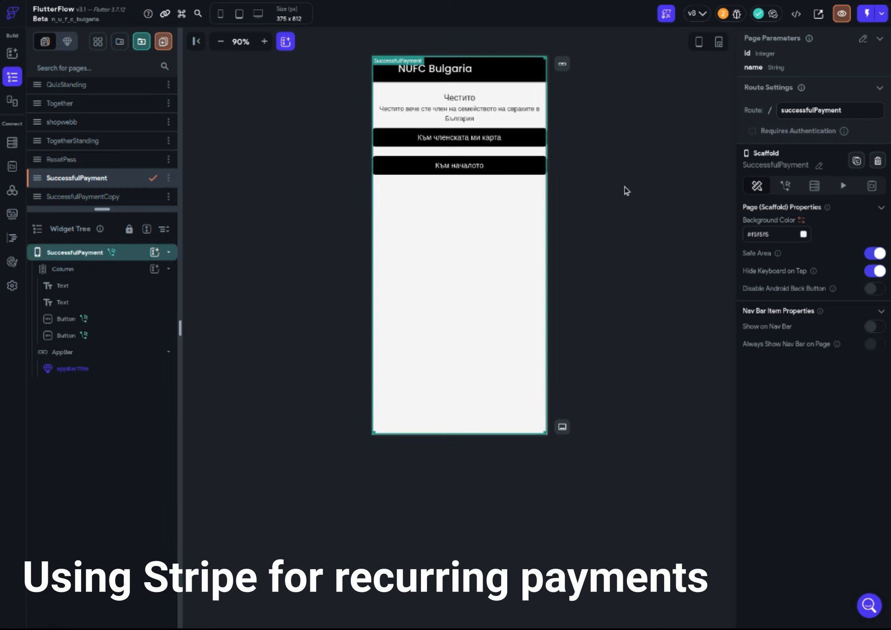
pyautogui.click(625, 187)
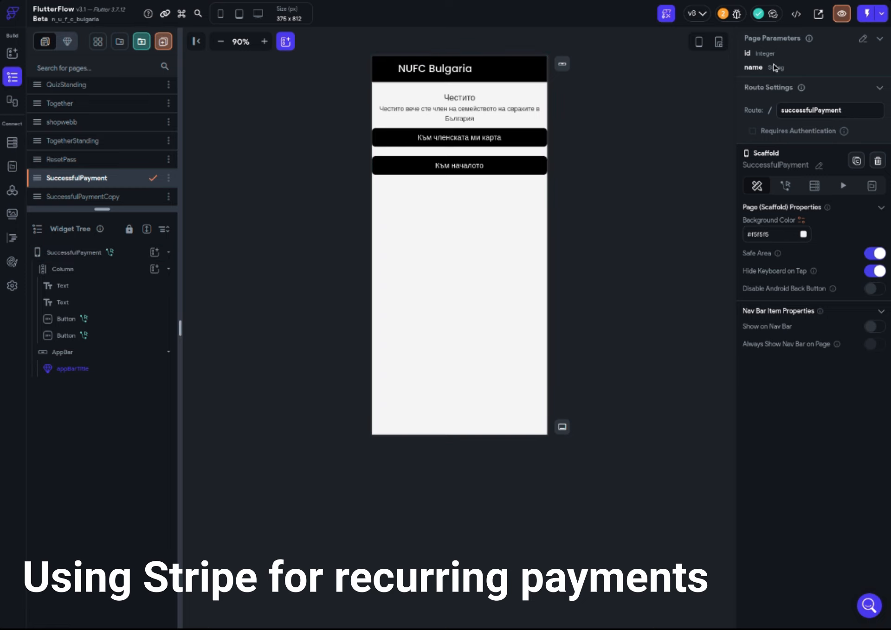
pyautogui.click(663, 197)
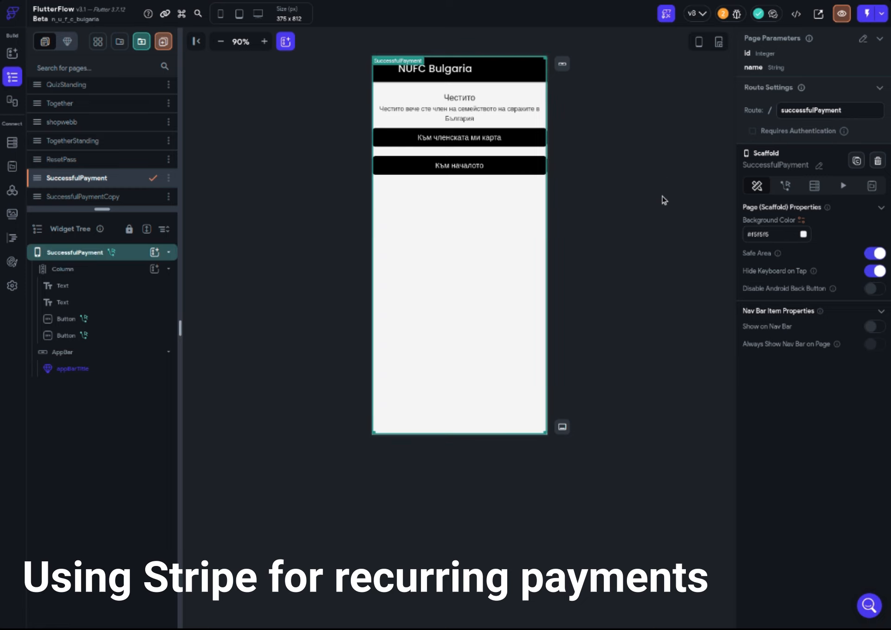
# Open the SuccessfulPayment page's On Page Load action flow and examine the id variable passed to the Active Subscription call
pyautogui.click(787, 188)
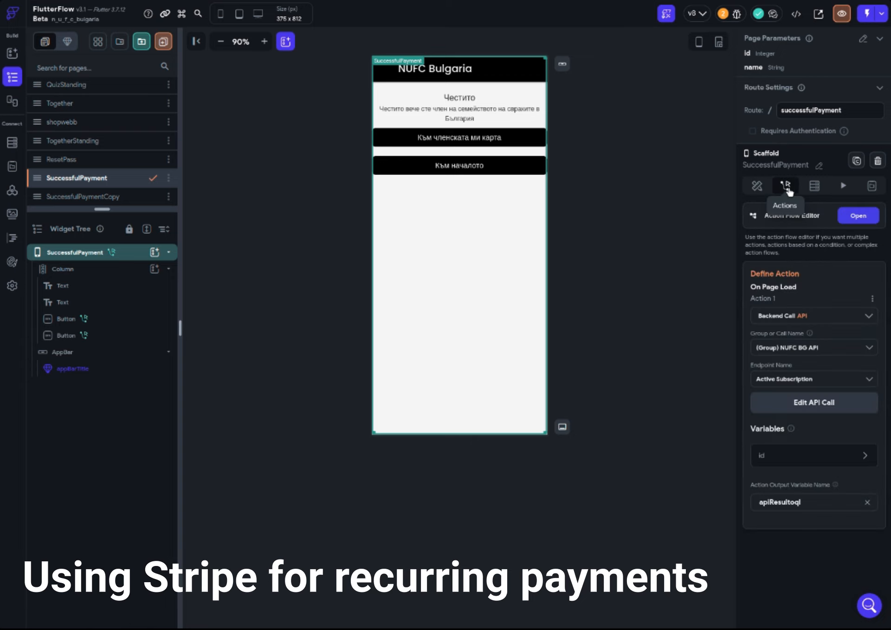
pyautogui.click(859, 216)
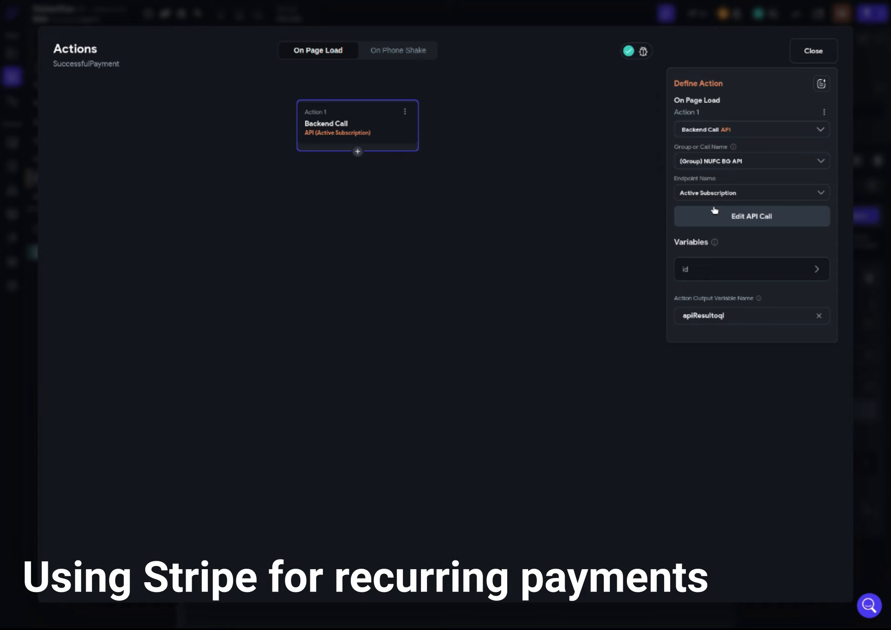
pyautogui.click(702, 270)
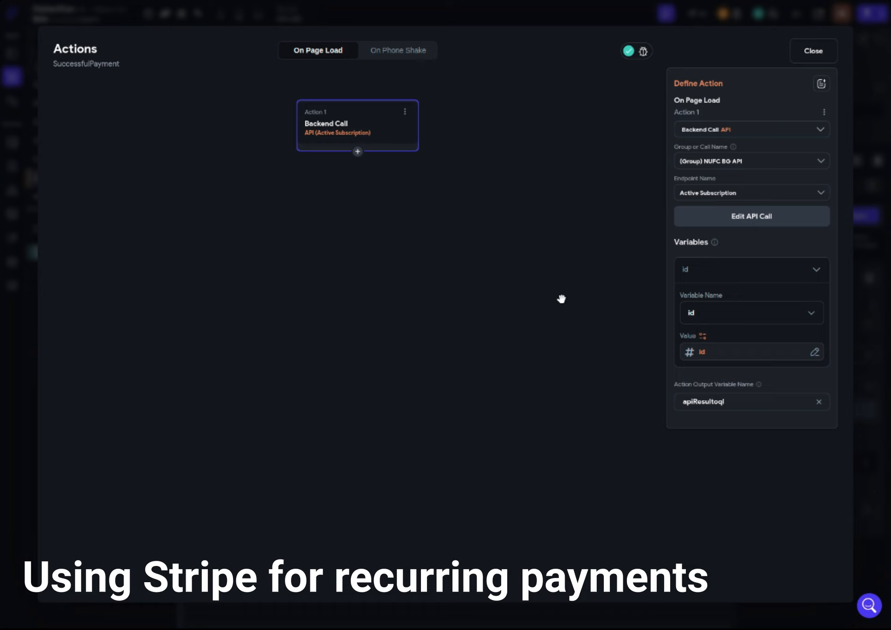
pyautogui.click(357, 152)
pyautogui.click(359, 174)
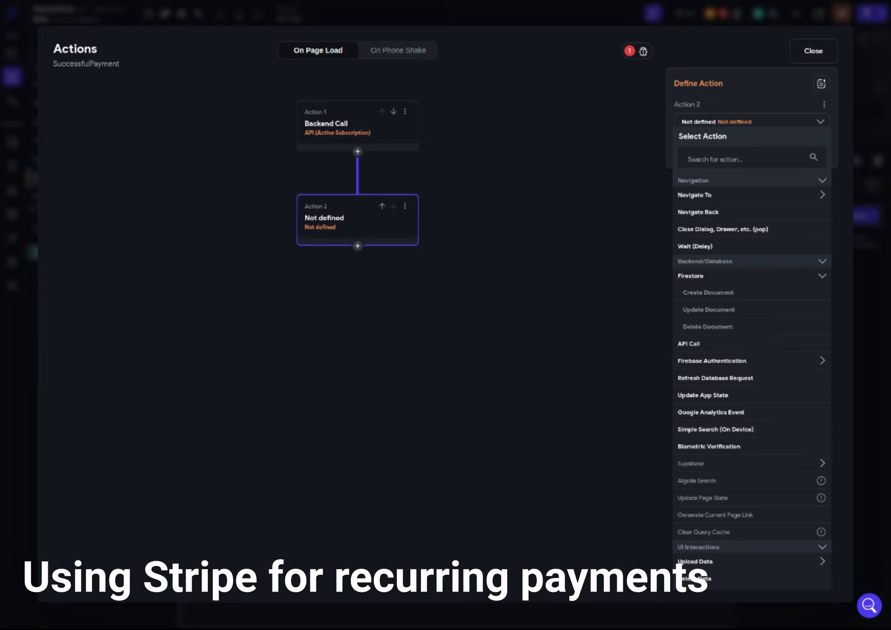
pyautogui.click(405, 206)
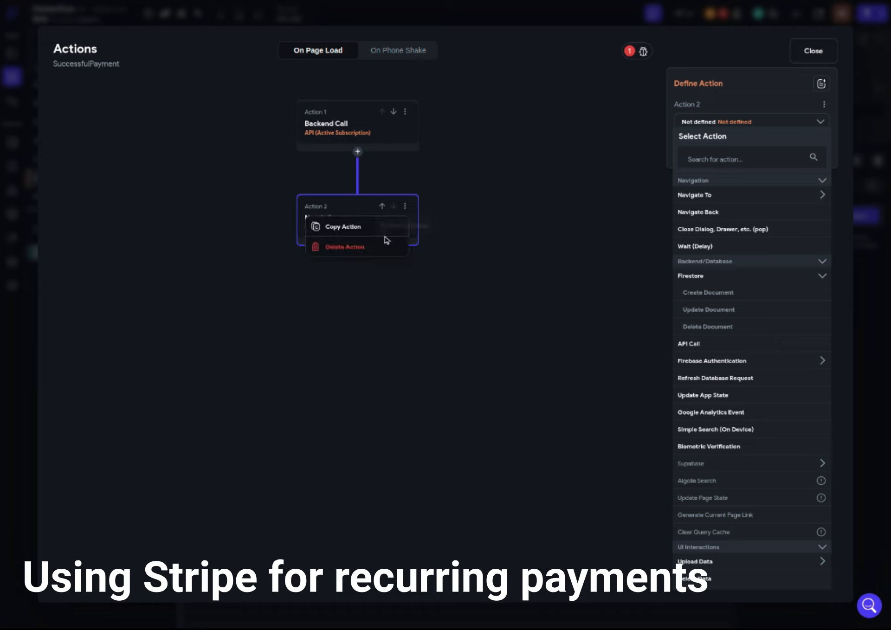
pyautogui.click(357, 248)
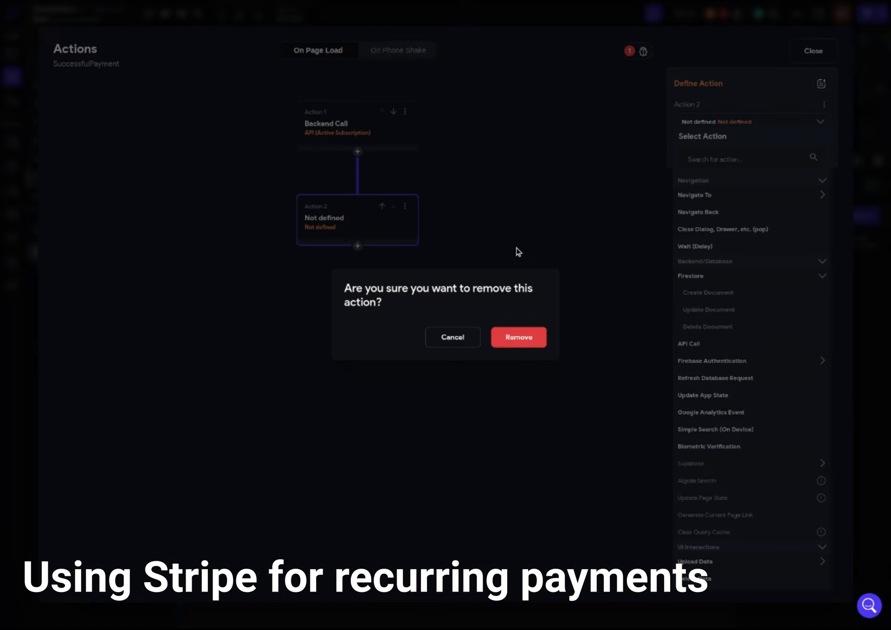
pyautogui.click(514, 339)
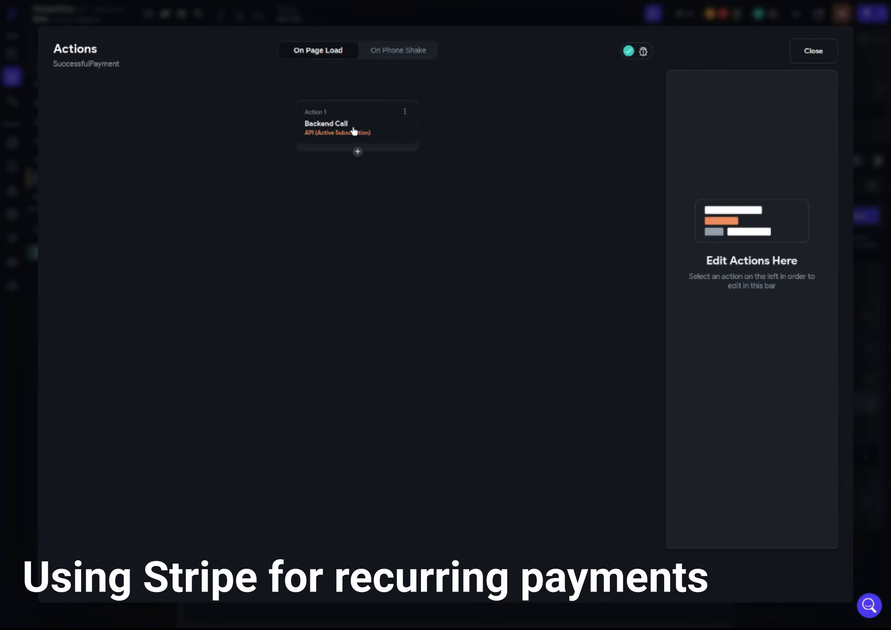
pyautogui.click(354, 131)
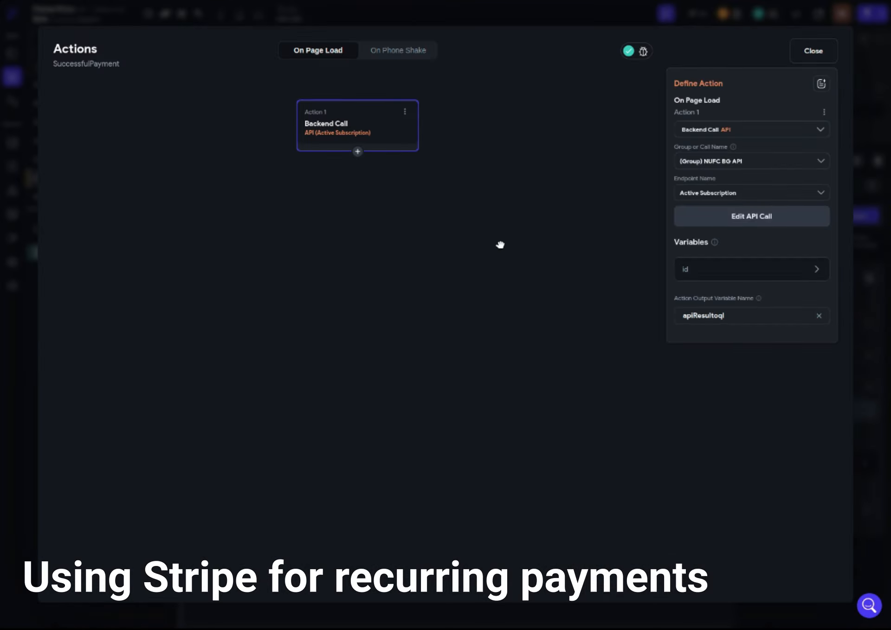